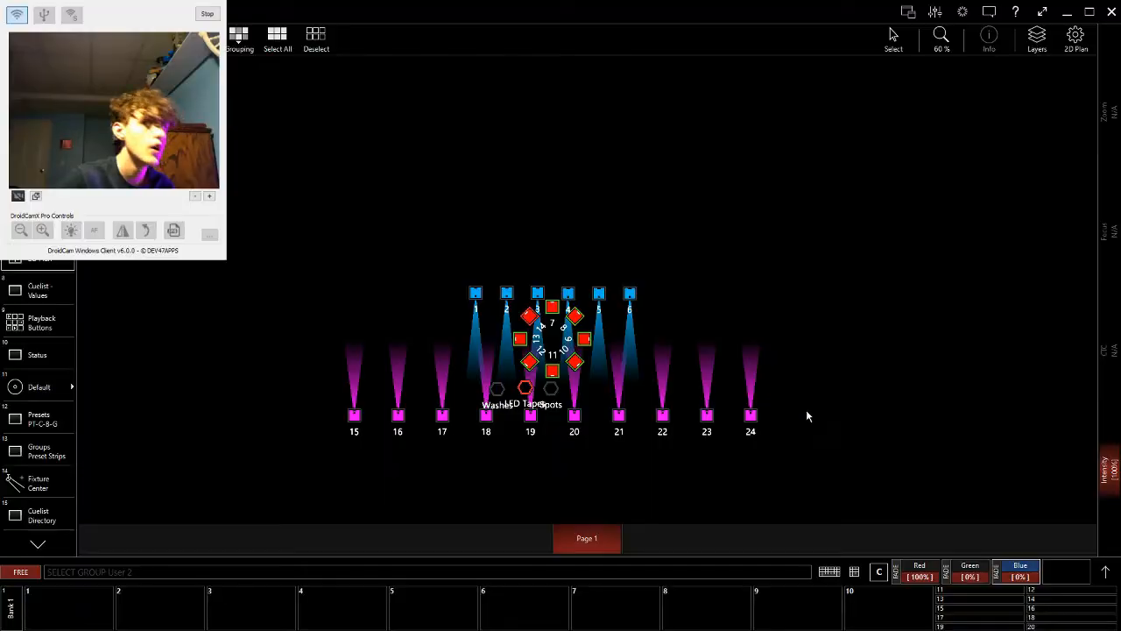
# Clear all values and fixture selections from the programmer.
pyautogui.click(855, 571)
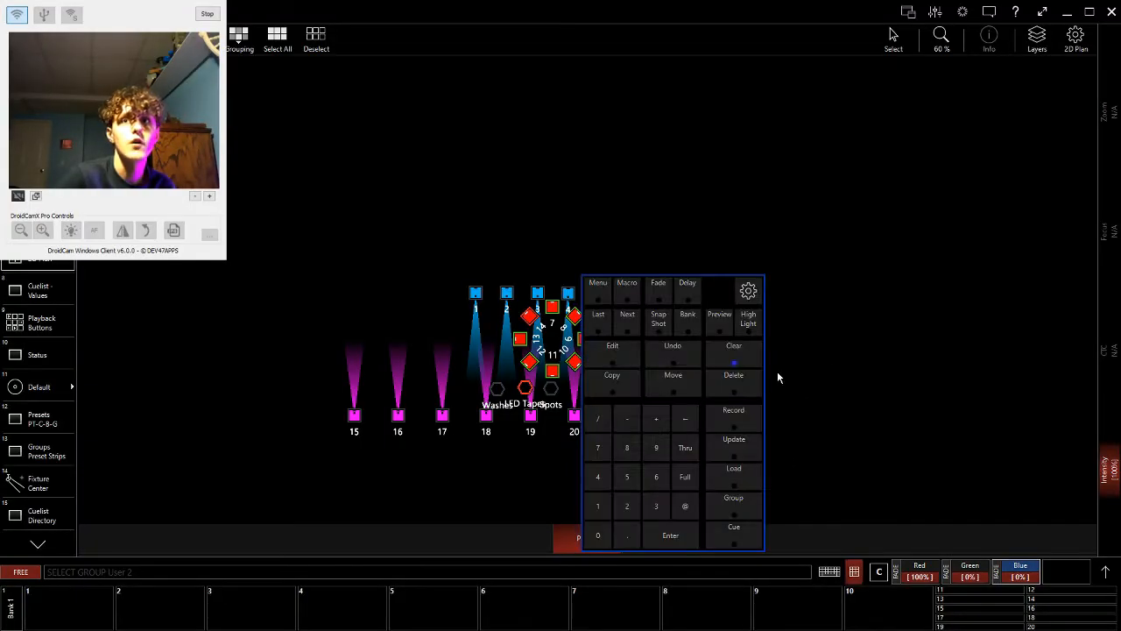
pyautogui.click(727, 360)
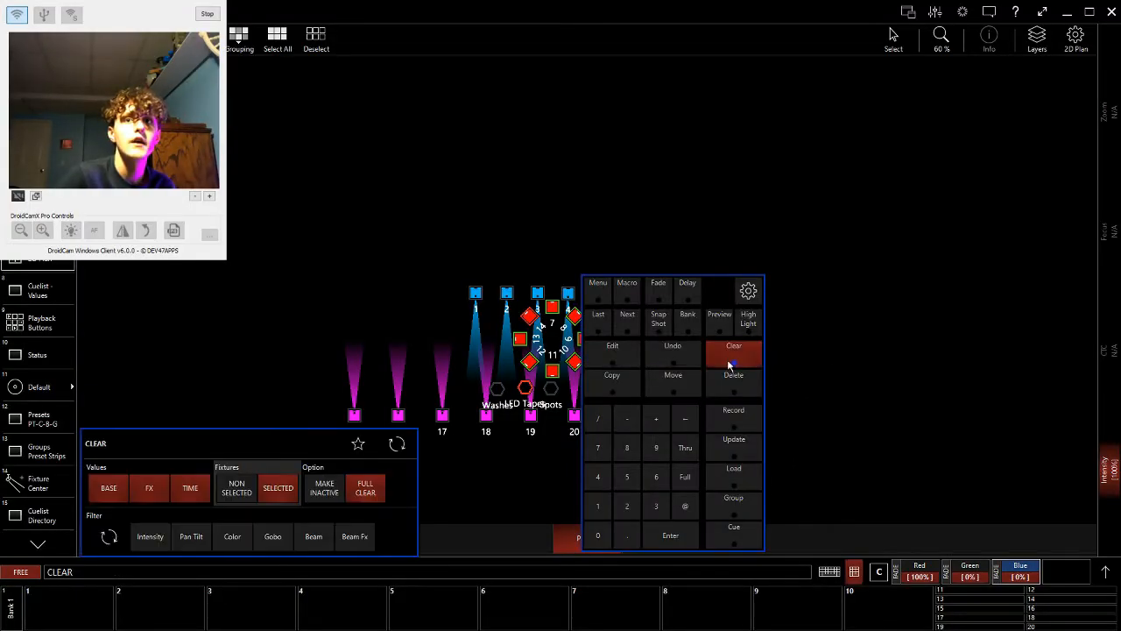
pyautogui.click(853, 572)
pyautogui.click(854, 572)
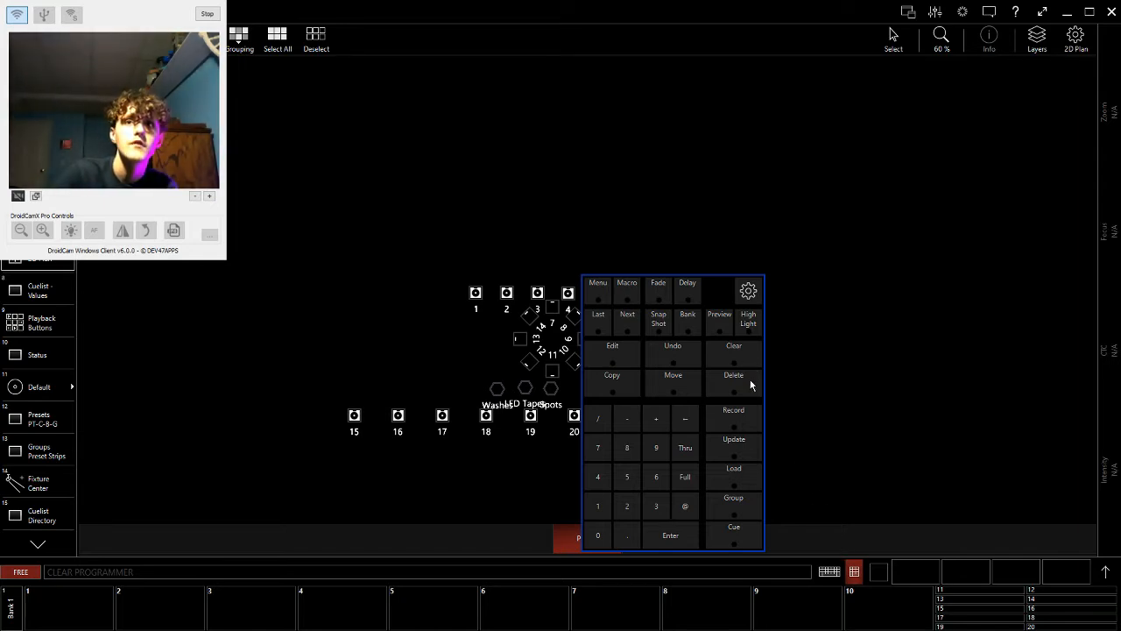
pyautogui.click(858, 567)
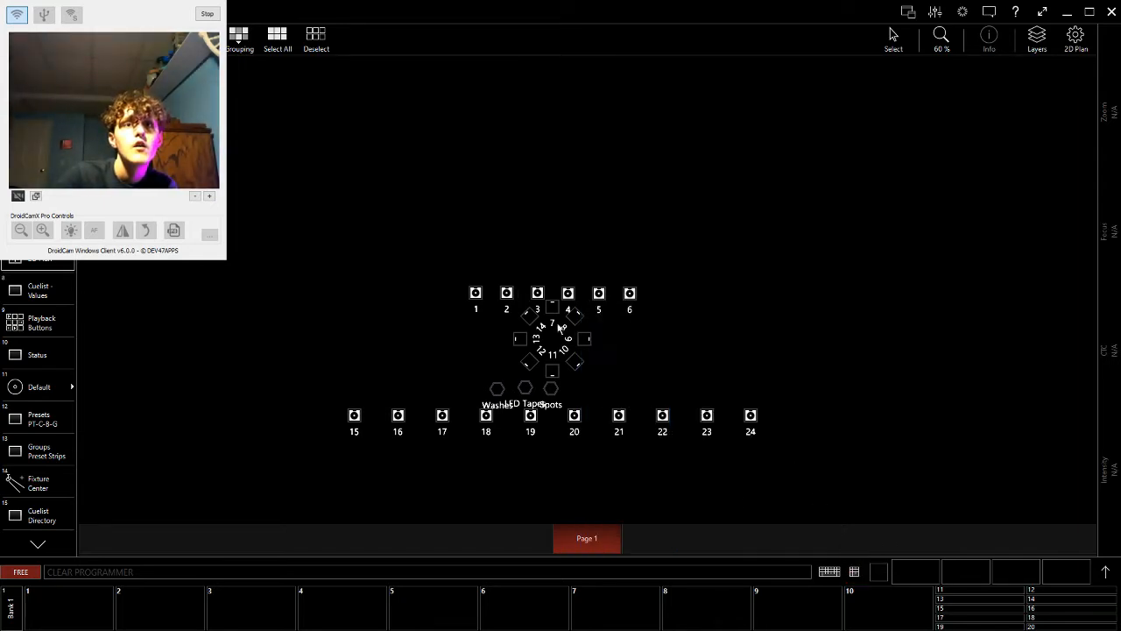
# Select only the Washes group and set its color to 50% blue and 0% green.
pyautogui.click(527, 388)
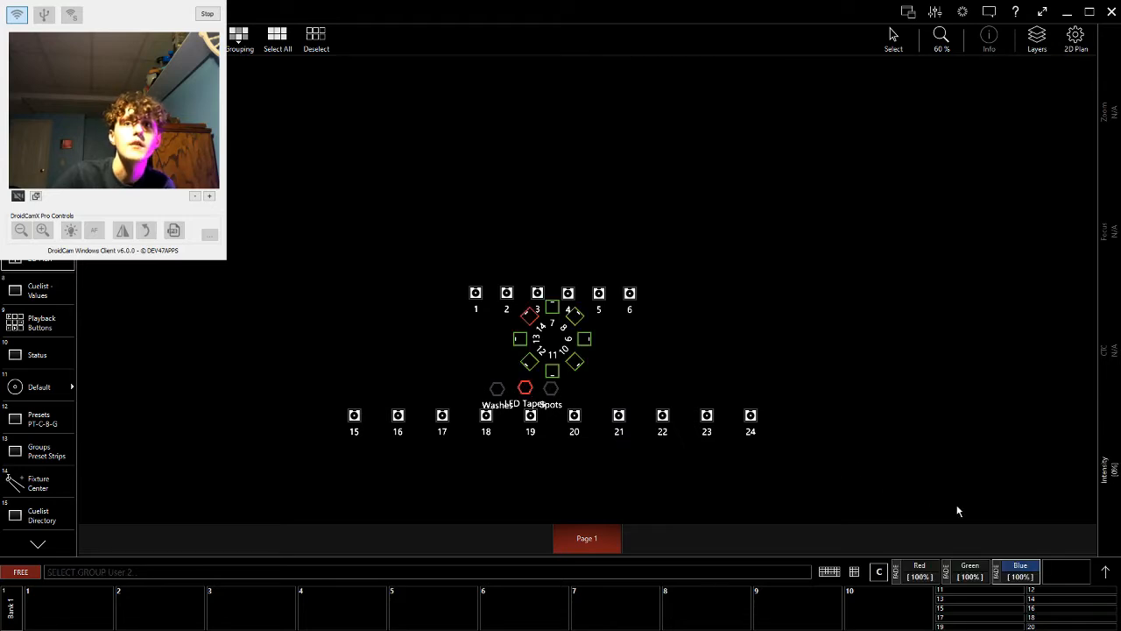
pyautogui.click(524, 390)
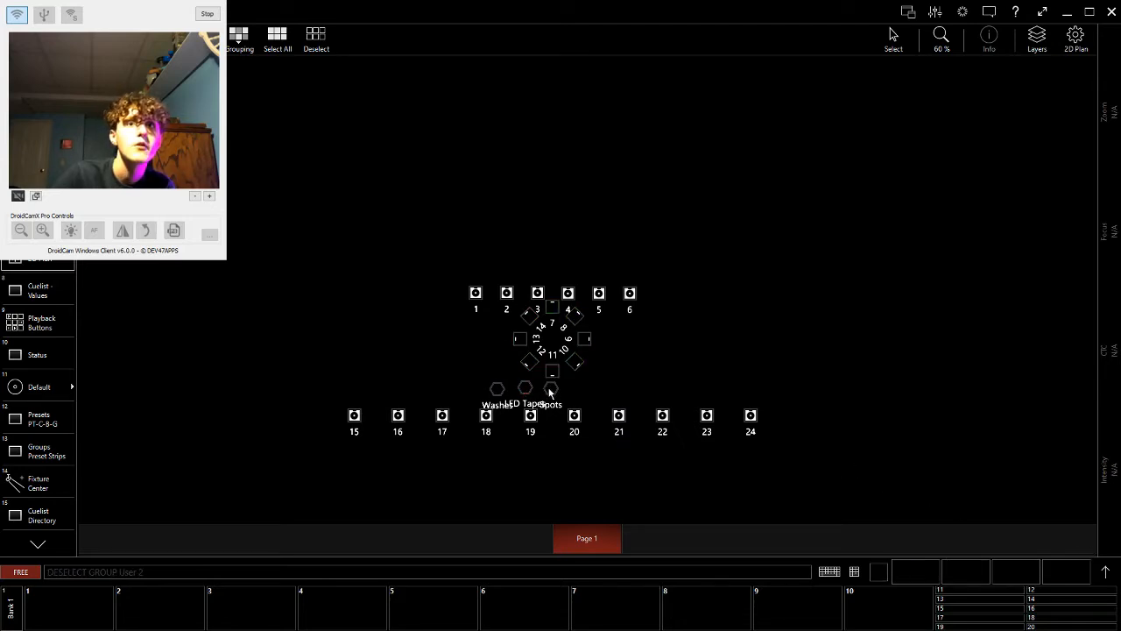
pyautogui.click(497, 391)
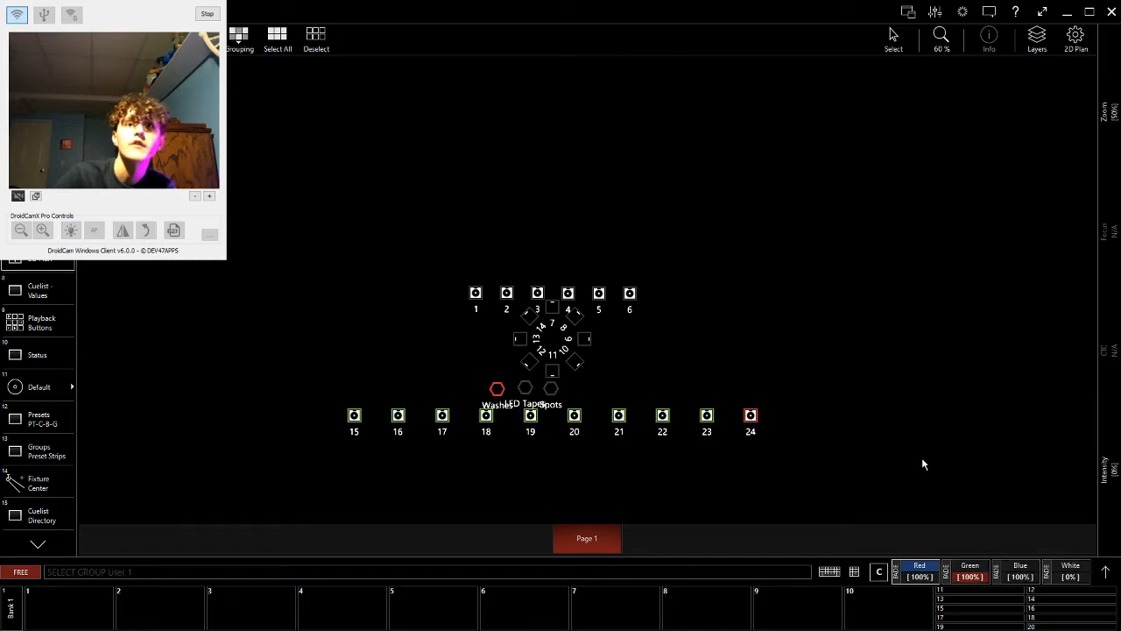
pyautogui.click(1105, 570)
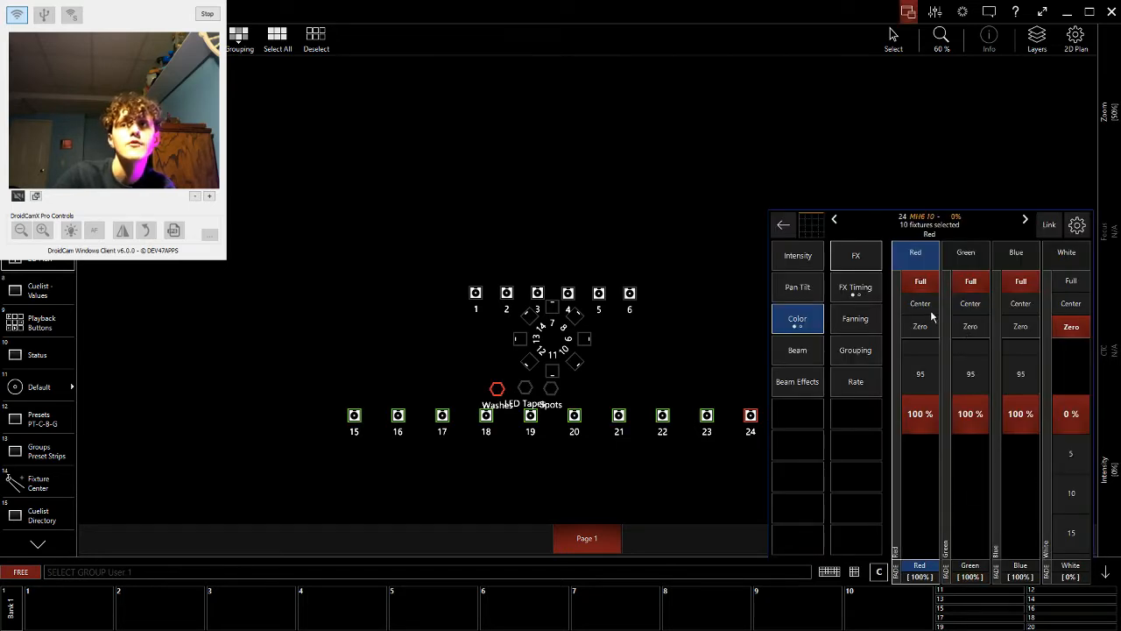
pyautogui.click(1021, 307)
pyautogui.click(979, 326)
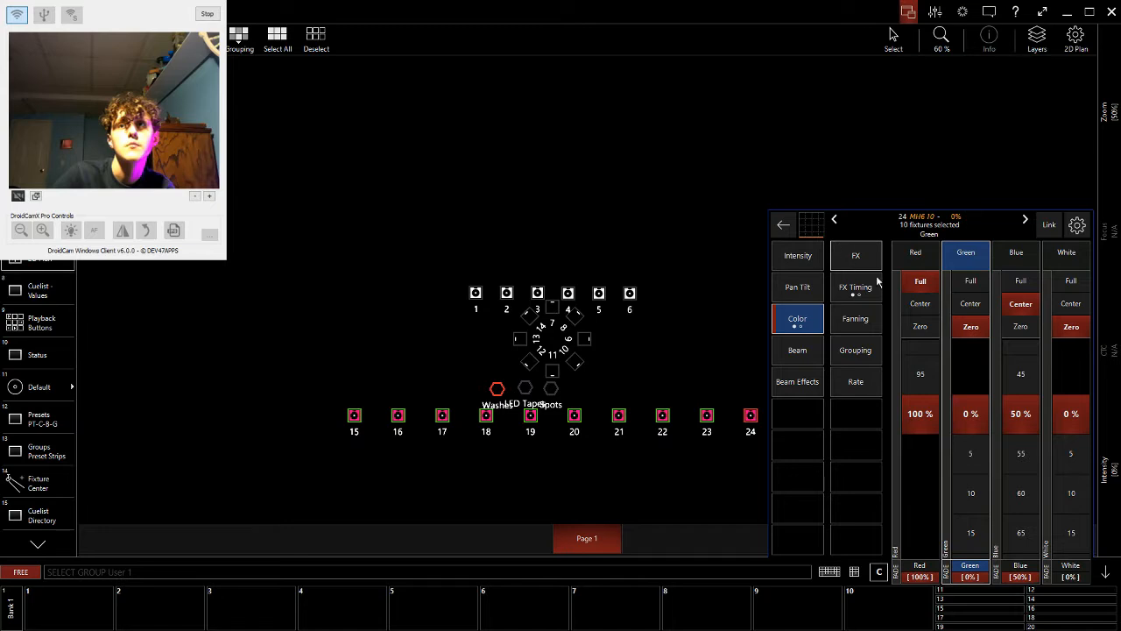
# Set the Washes' intensity output to full and their tilt angle to -135 deg (CCW).
pyautogui.click(811, 264)
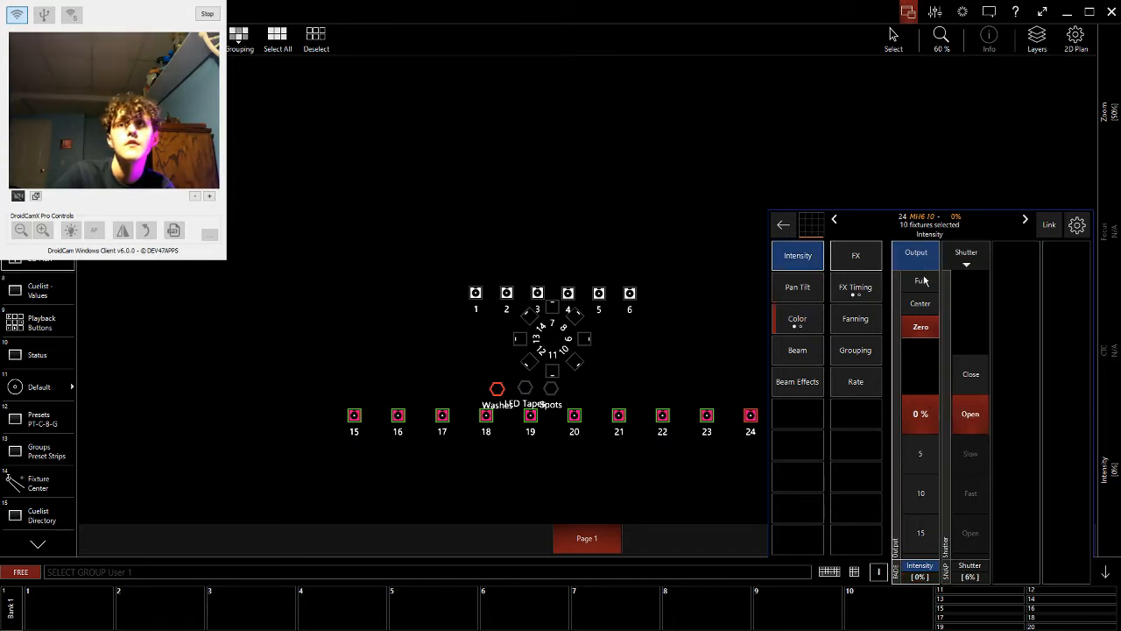
pyautogui.click(818, 291)
pyautogui.click(962, 410)
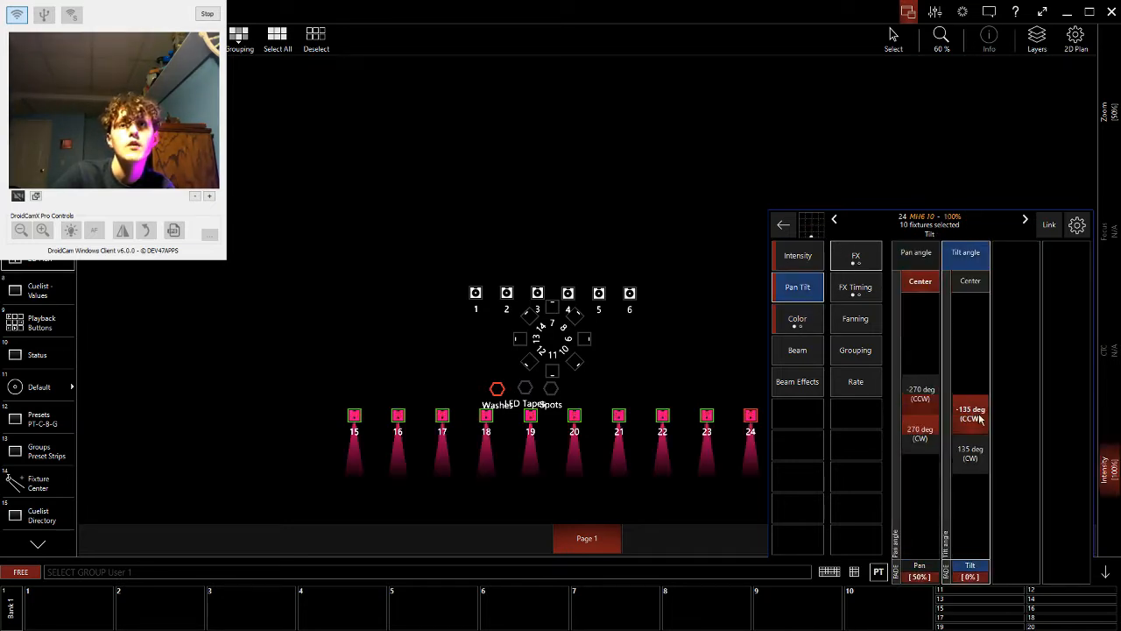
# Set the Washes' beam zoom angle to 10 deg (Narrow).
pyautogui.click(799, 349)
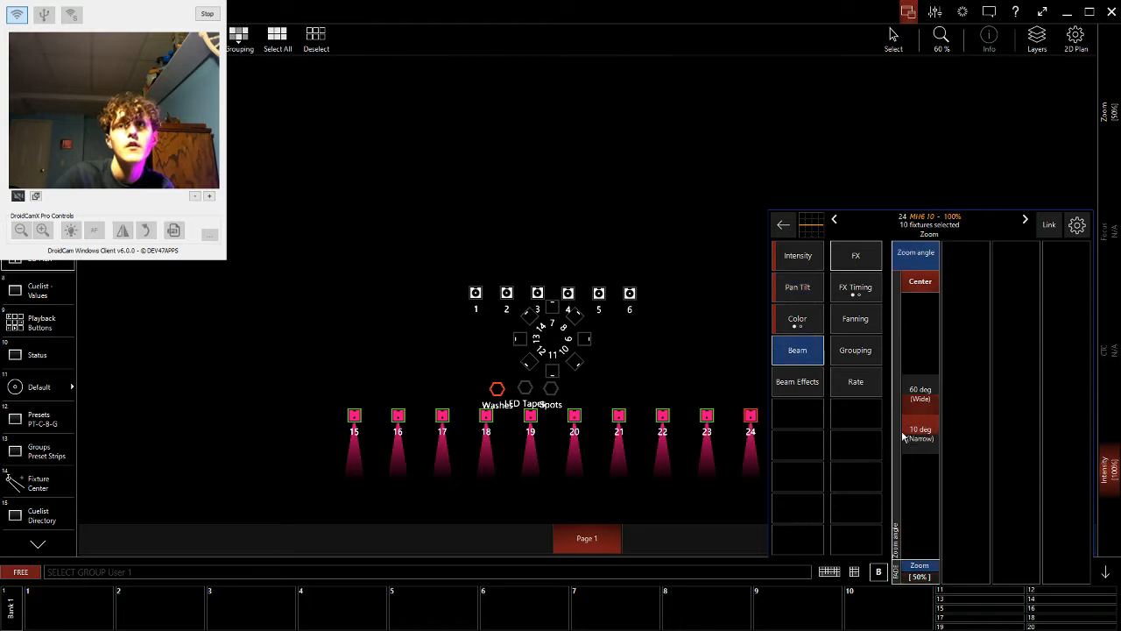
pyautogui.click(914, 430)
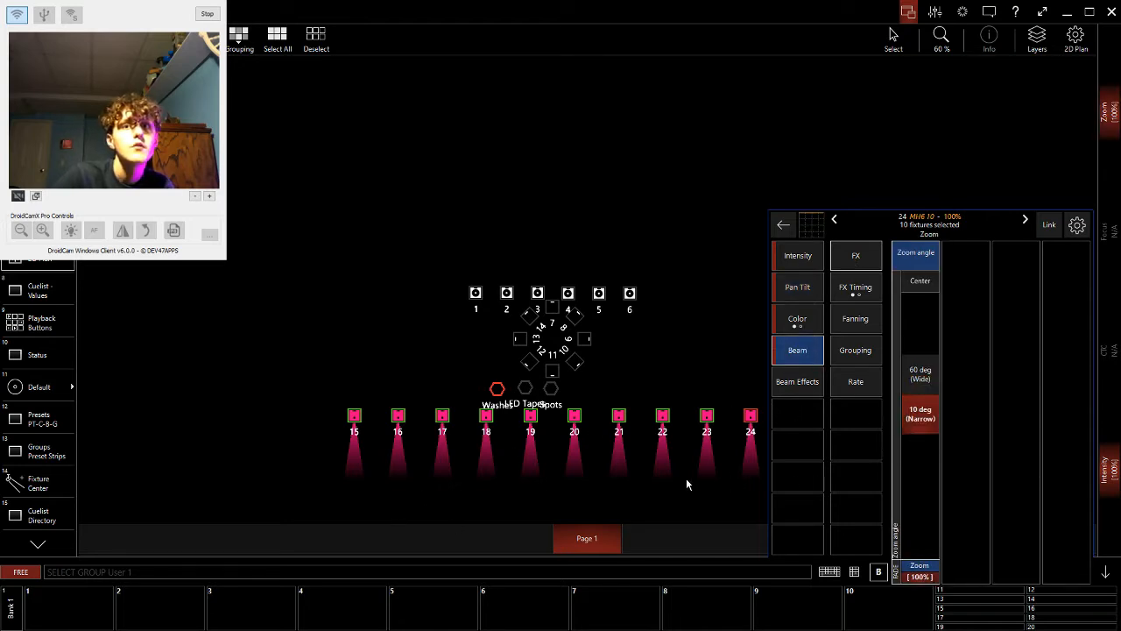
pyautogui.moveTo(686, 483); pyautogui.dragTo(596, 471)
# Examine the Washes' Beam Effects, Beam, Color, Pan Tilt and Intensity parameters and the FX options available for them.
pyautogui.click(810, 390)
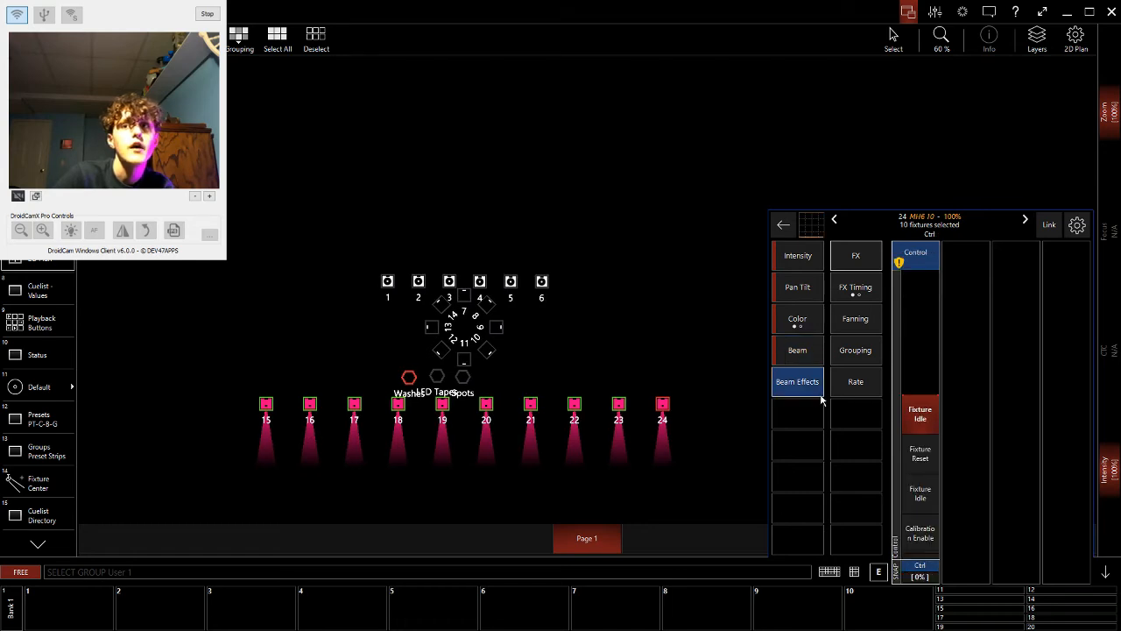
pyautogui.click(813, 356)
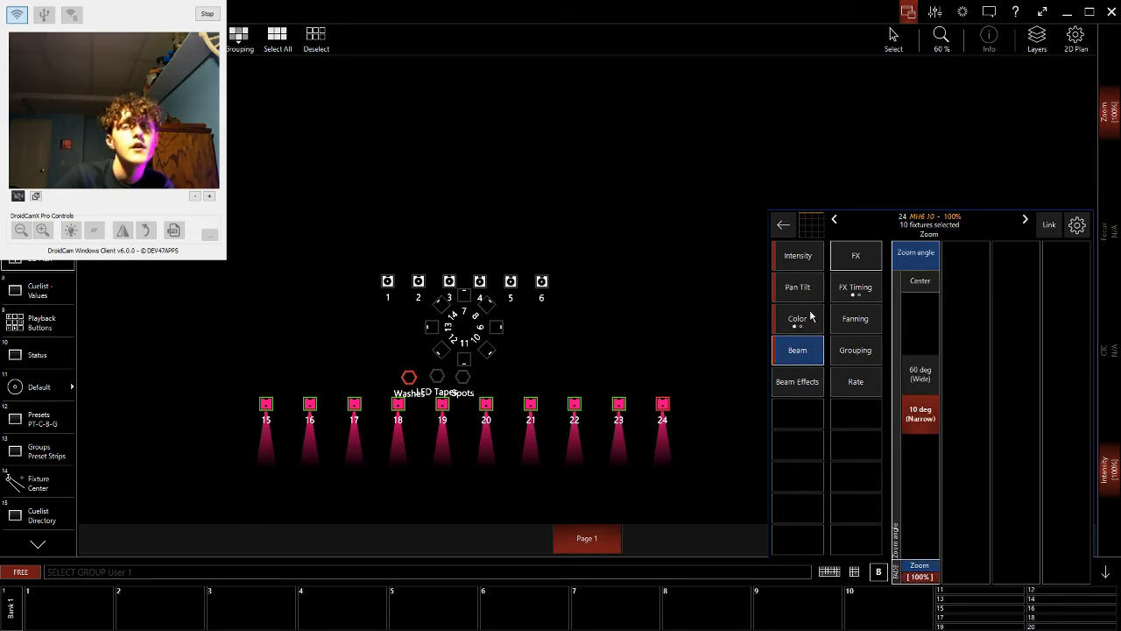
pyautogui.click(813, 323)
pyautogui.click(808, 289)
pyautogui.click(818, 258)
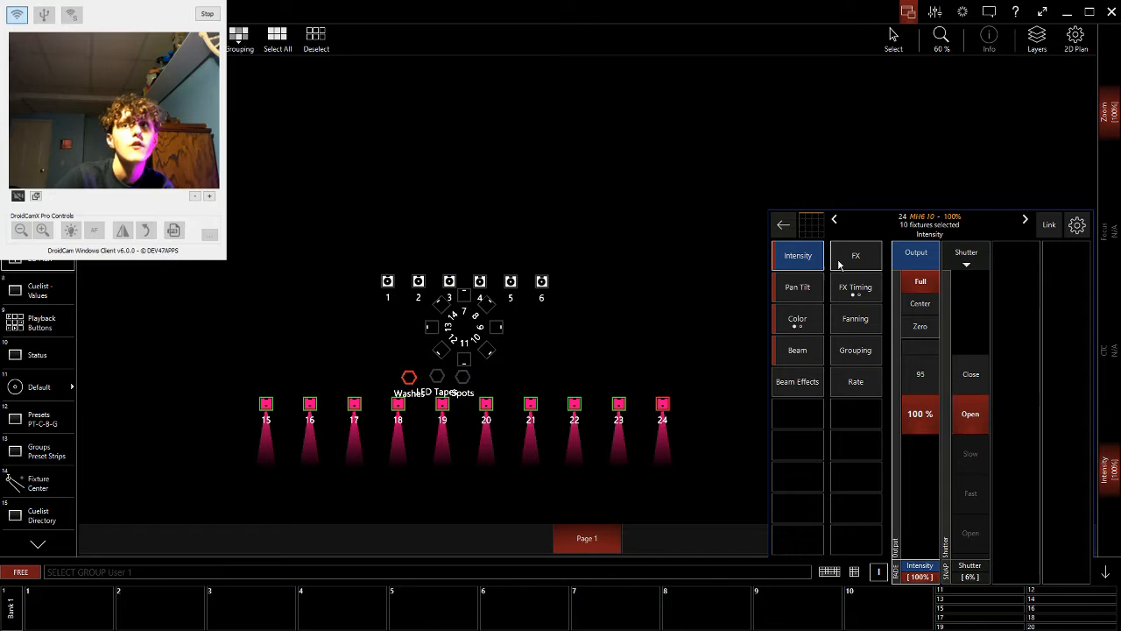
pyautogui.click(802, 292)
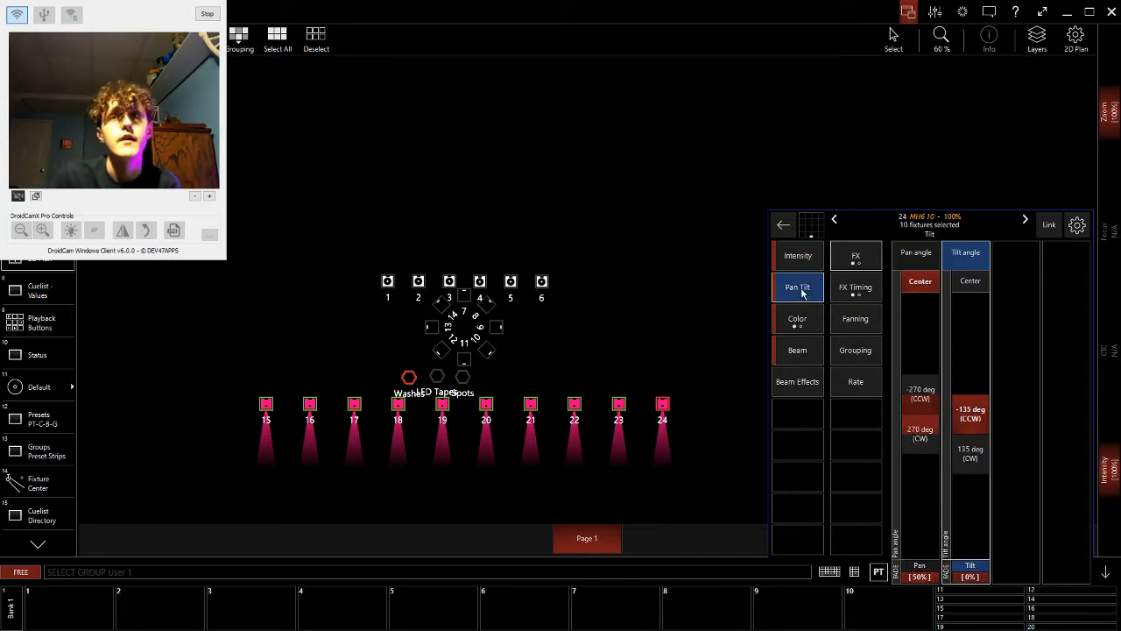
pyautogui.click(801, 321)
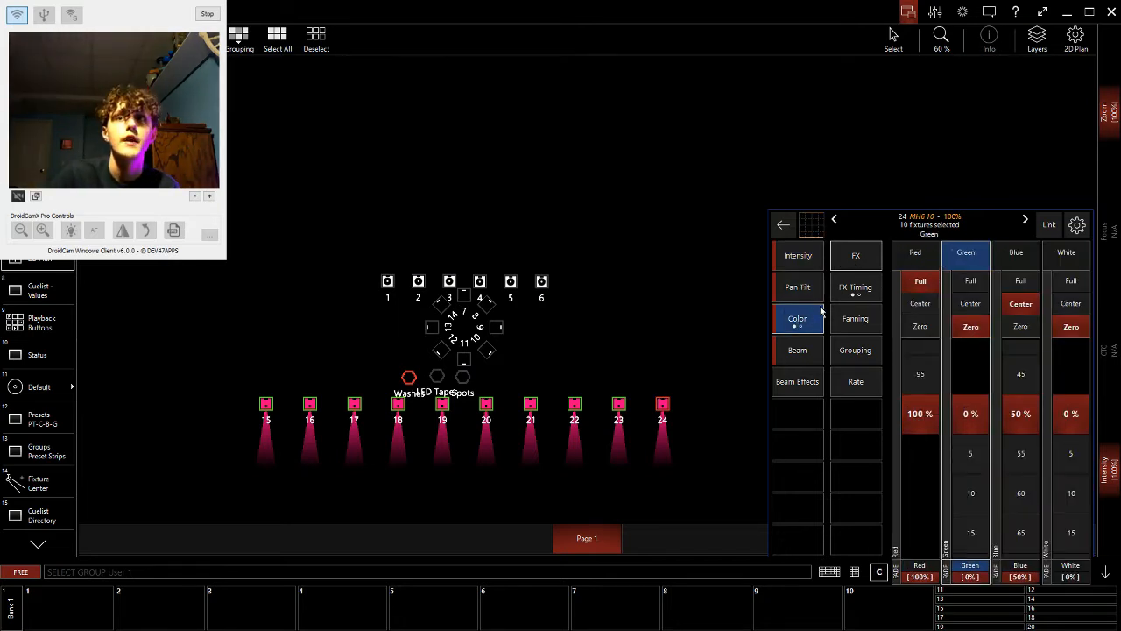
pyautogui.click(1015, 270)
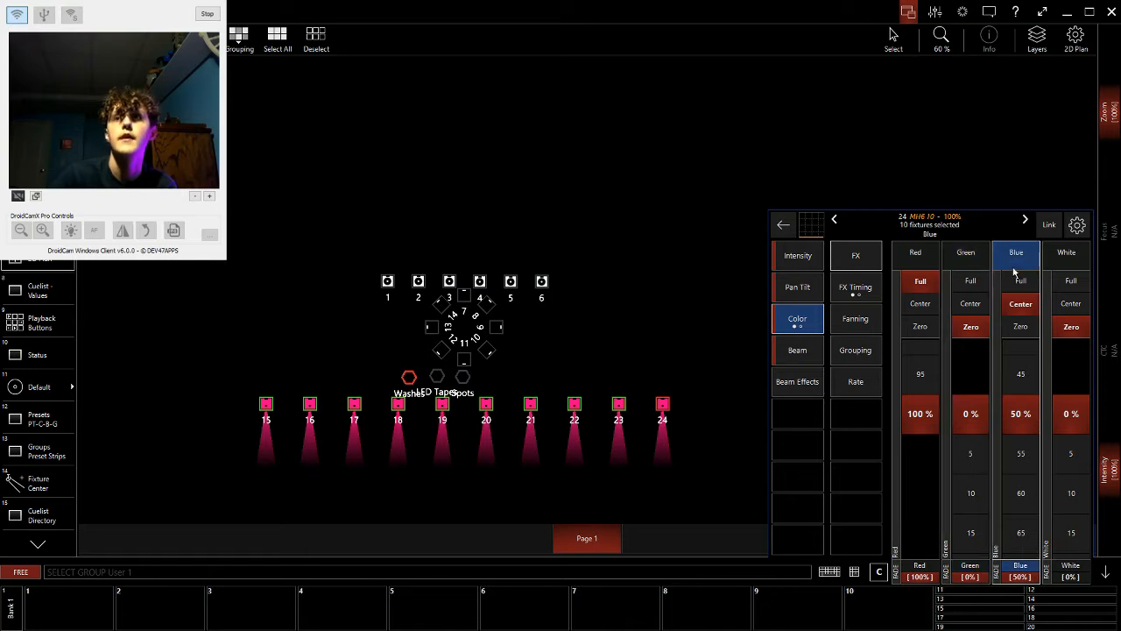
pyautogui.click(873, 262)
pyautogui.click(799, 256)
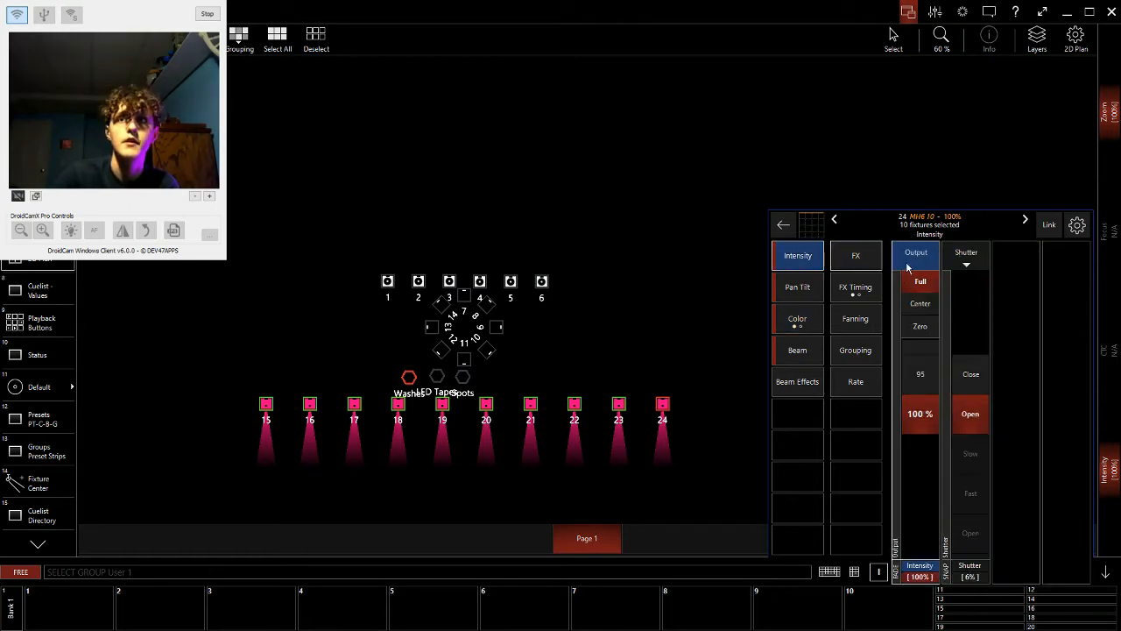
pyautogui.click(842, 266)
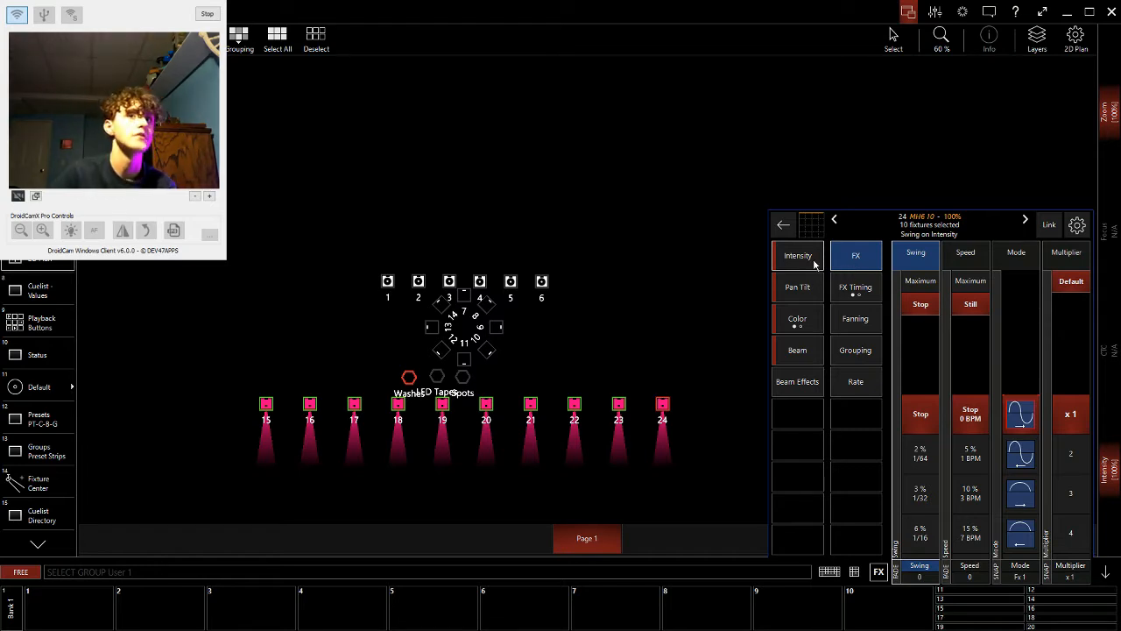
# Set the Washes' base intensity to 50% and give the intensity FX a 100% swing.
pyautogui.click(815, 263)
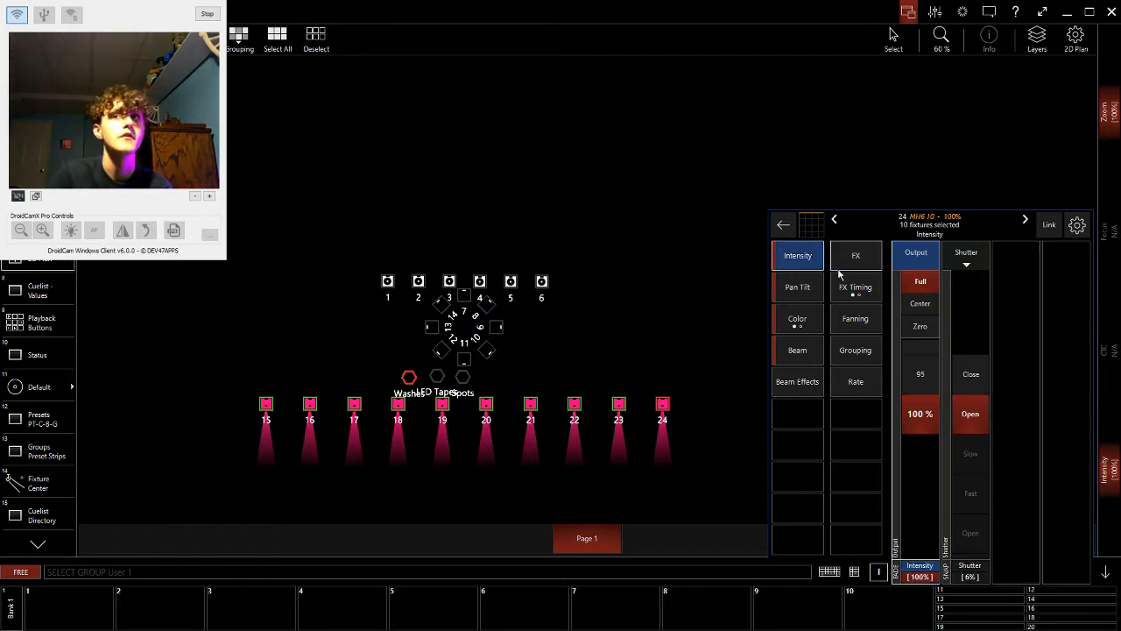
pyautogui.click(920, 303)
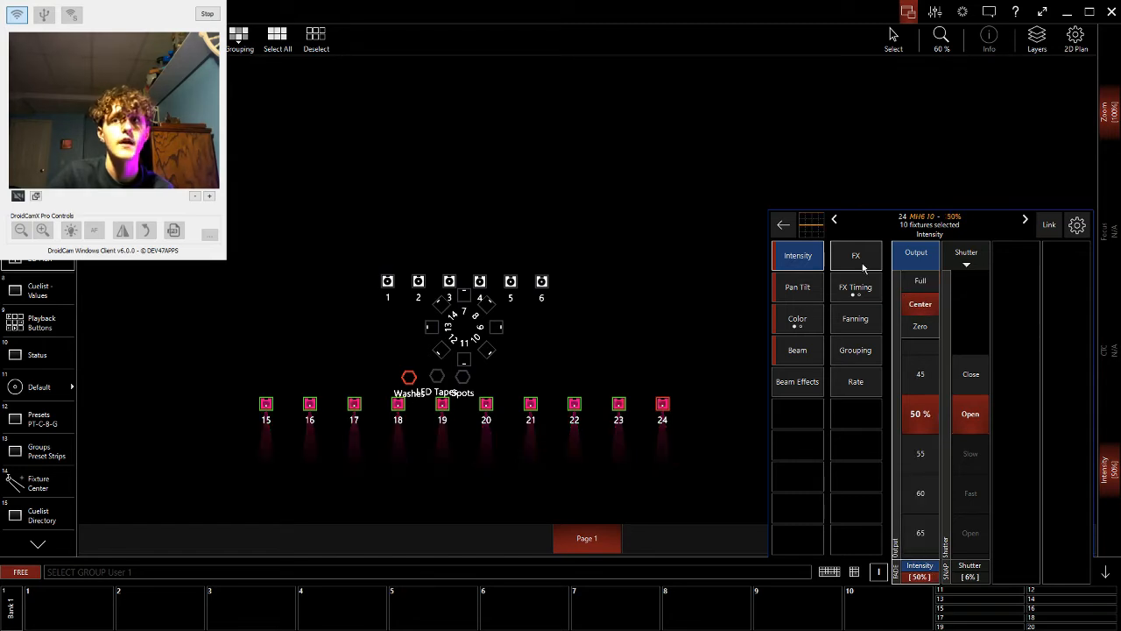
pyautogui.click(862, 263)
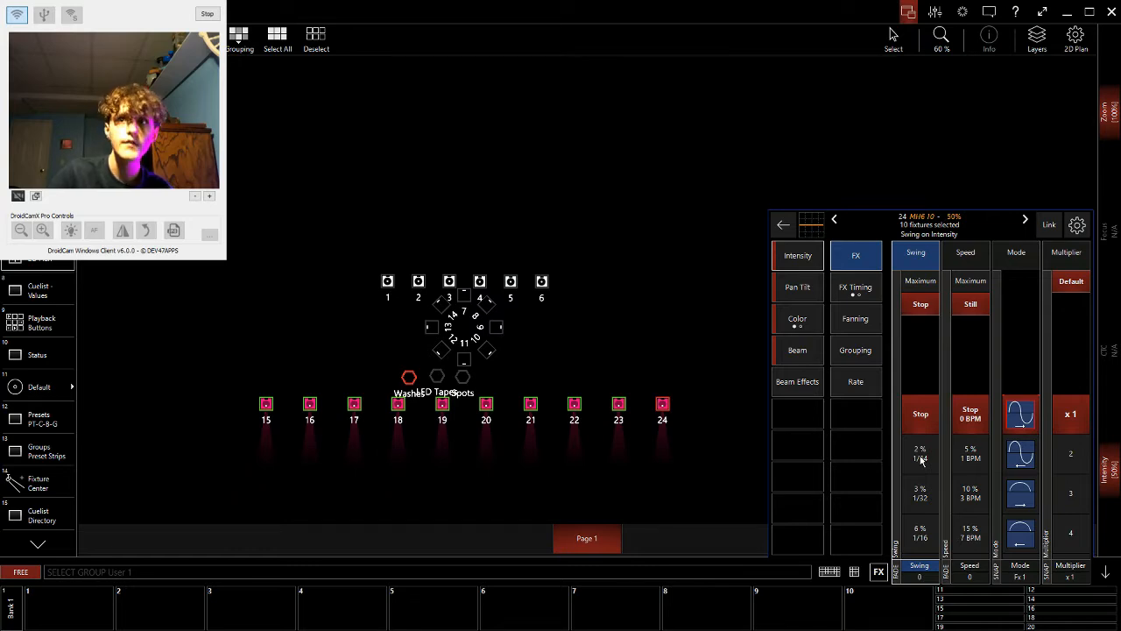
pyautogui.scroll(-9, 921, 461)
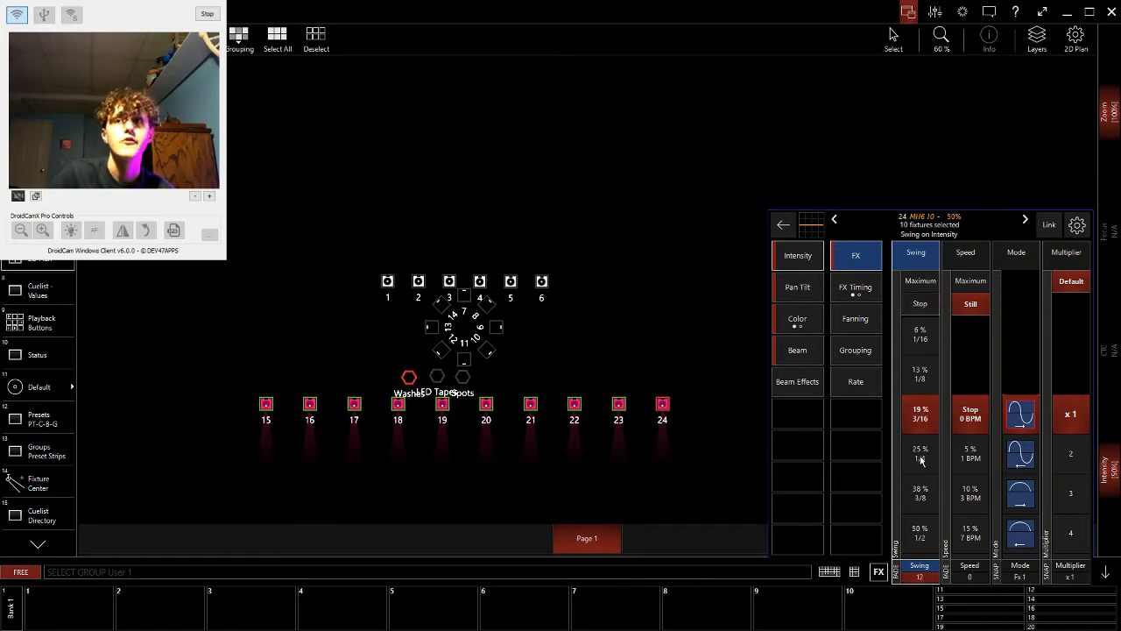
pyautogui.scroll(-2, 921, 461)
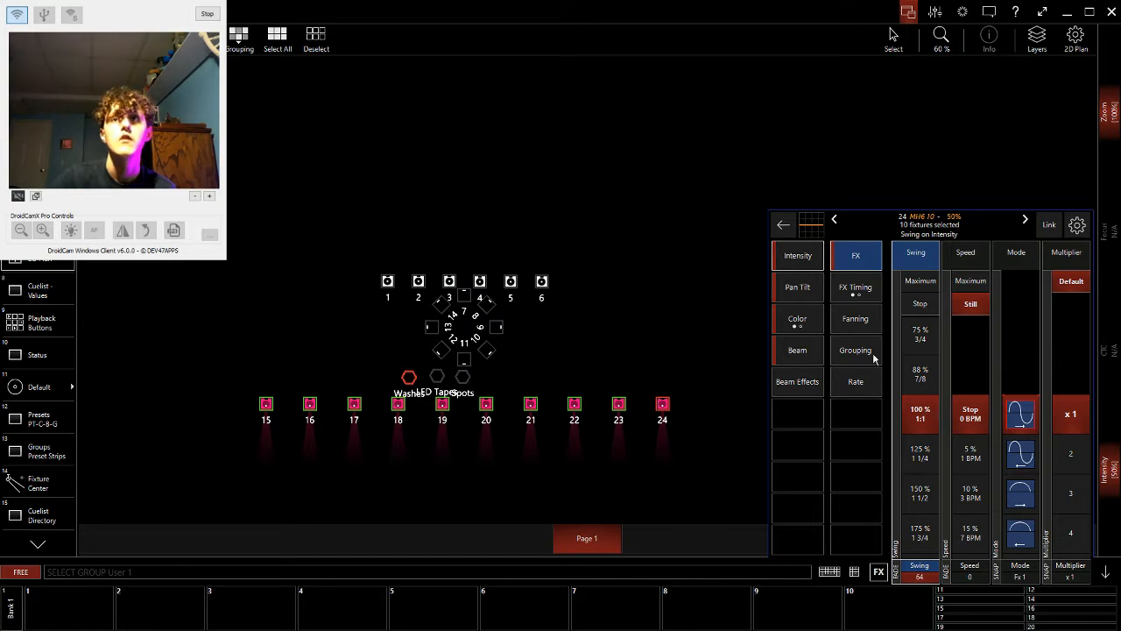
# Try an intensity FX swing of 50% against the base output, and return the swing to 100%.
pyautogui.click(795, 261)
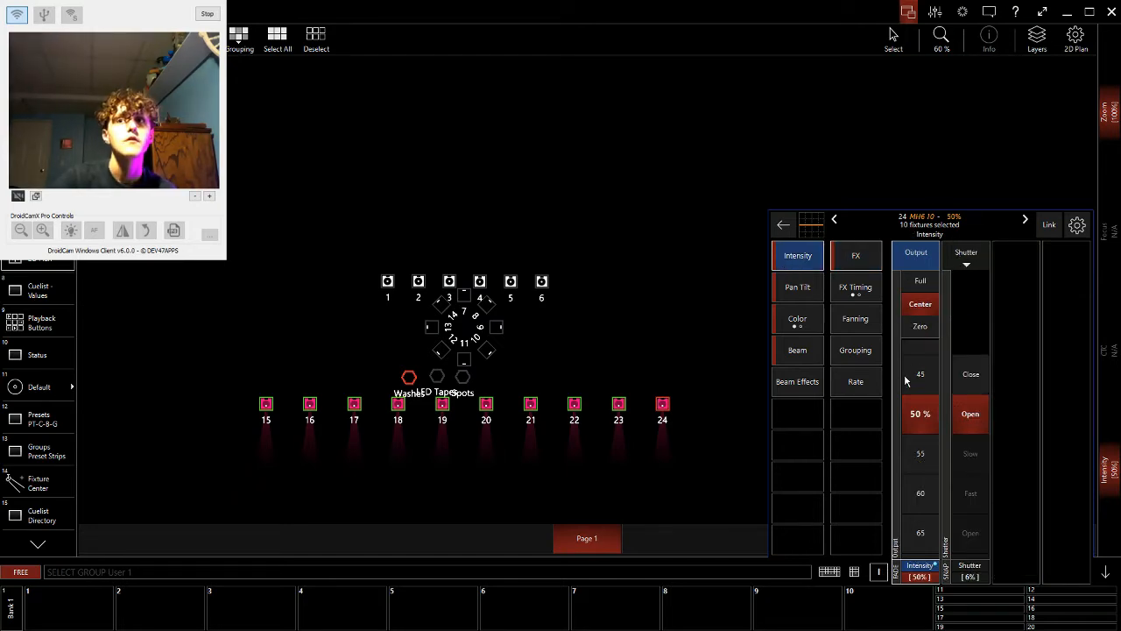
pyautogui.click(857, 256)
pyautogui.moveTo(921, 365); pyautogui.dragTo(921, 524)
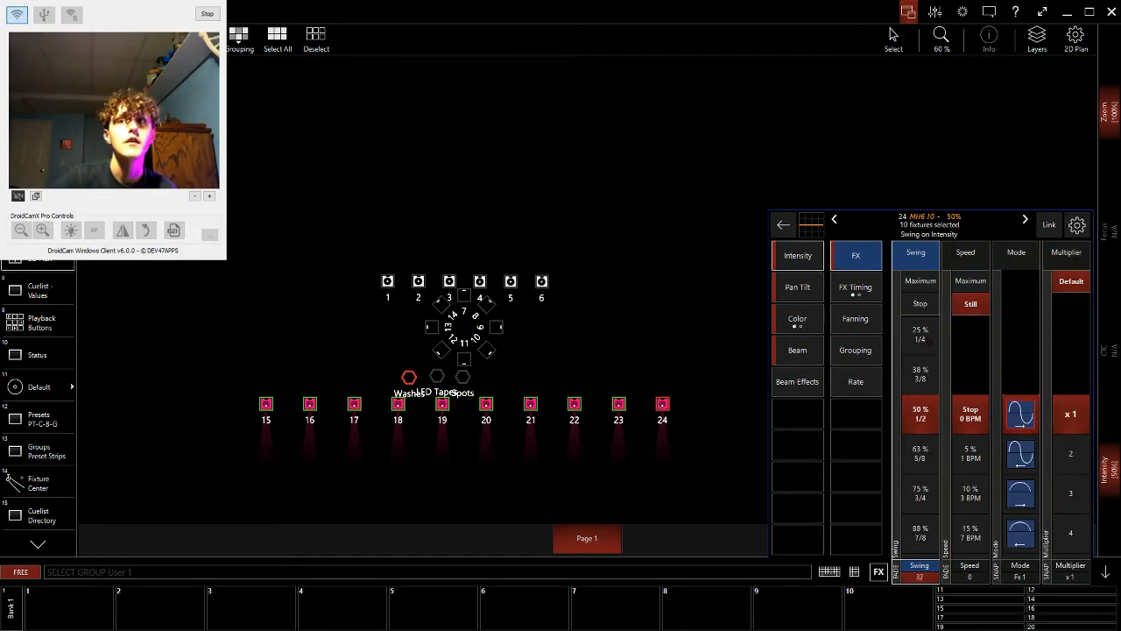
pyautogui.click(822, 261)
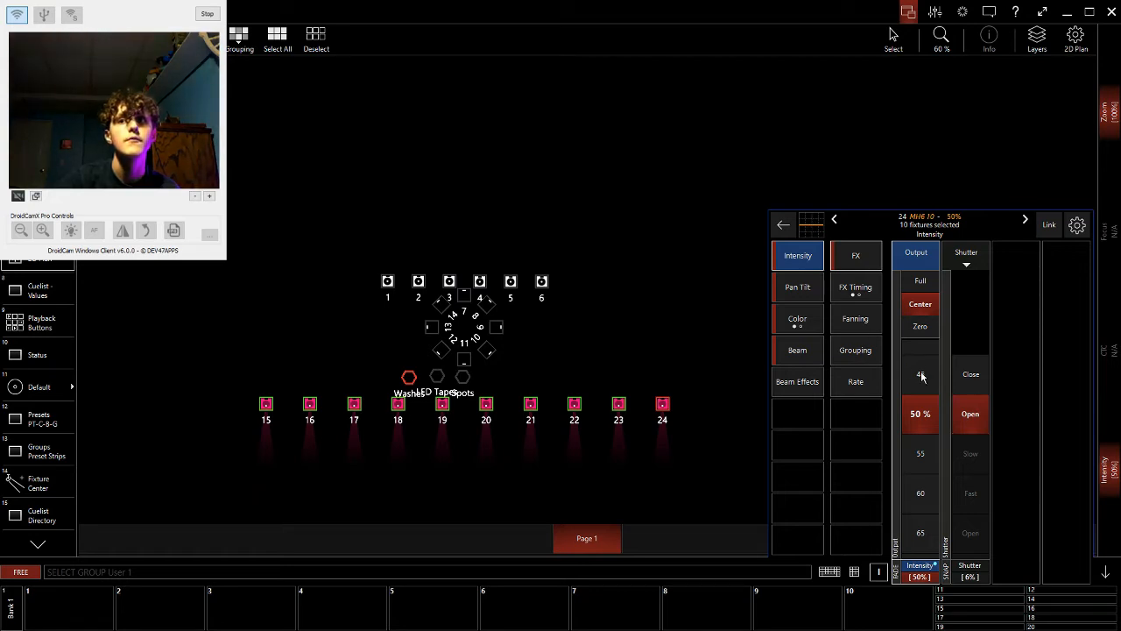
pyautogui.click(841, 261)
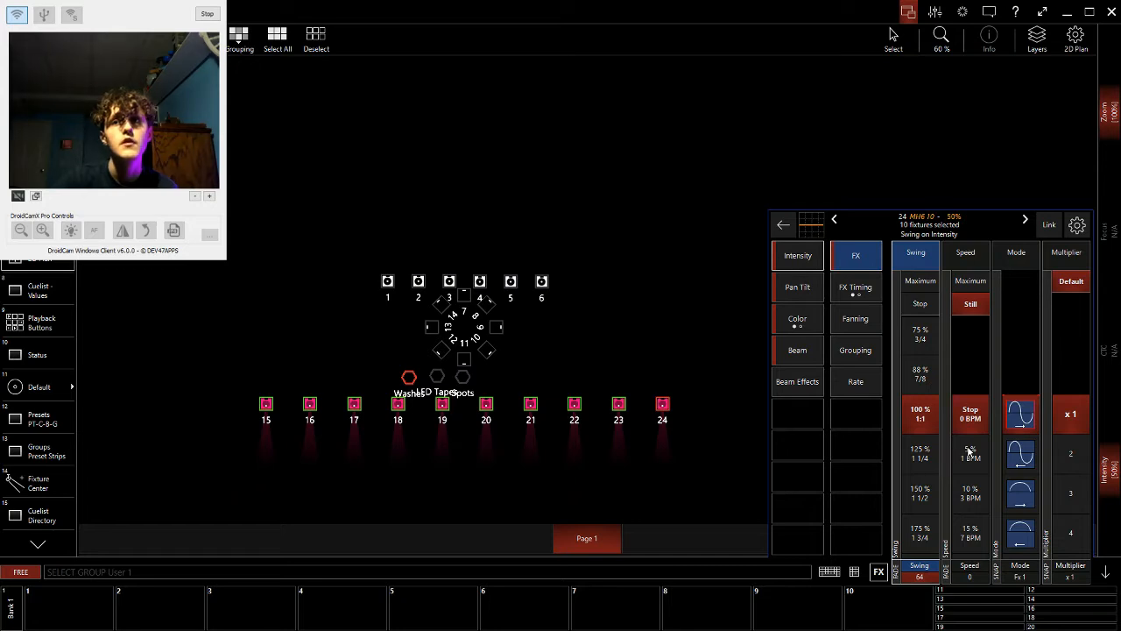
# Set the speed of the Washes' intensity FX to 75% (180 BPM).
pyautogui.scroll(-6, 970, 454)
pyautogui.scroll(-9, 970, 453)
pyautogui.scroll(-4, 968, 452)
pyautogui.scroll(5, 971, 406)
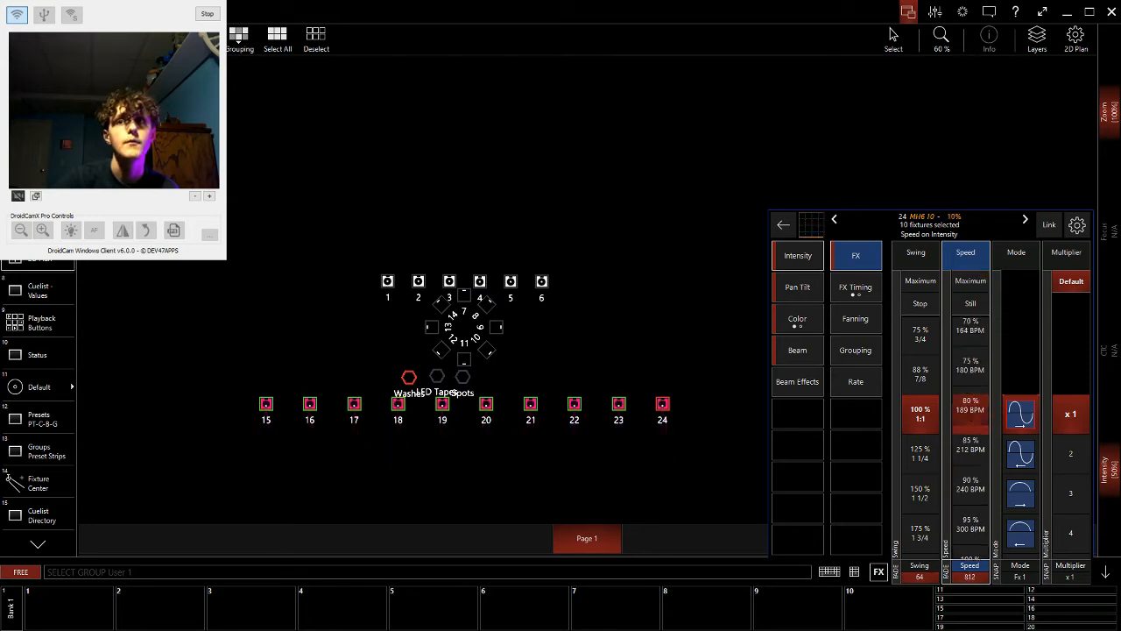
pyautogui.click(969, 459)
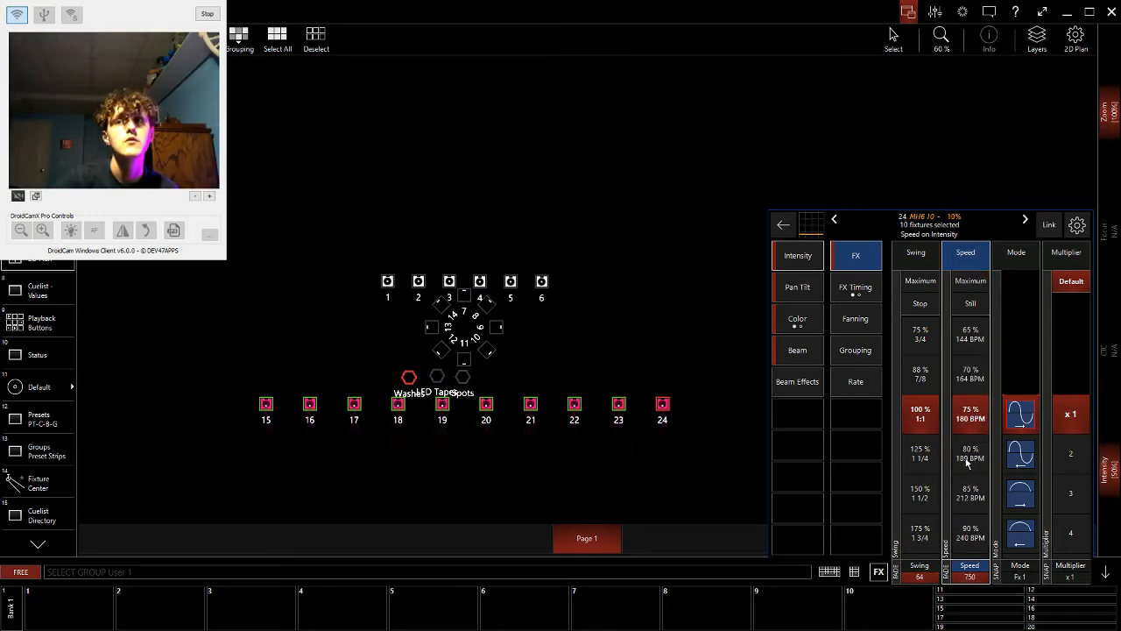
# Try the Washes' intensity FX modes from Fx 2 through Fx 15, and return the mode to Fx 1.
pyautogui.click(1037, 456)
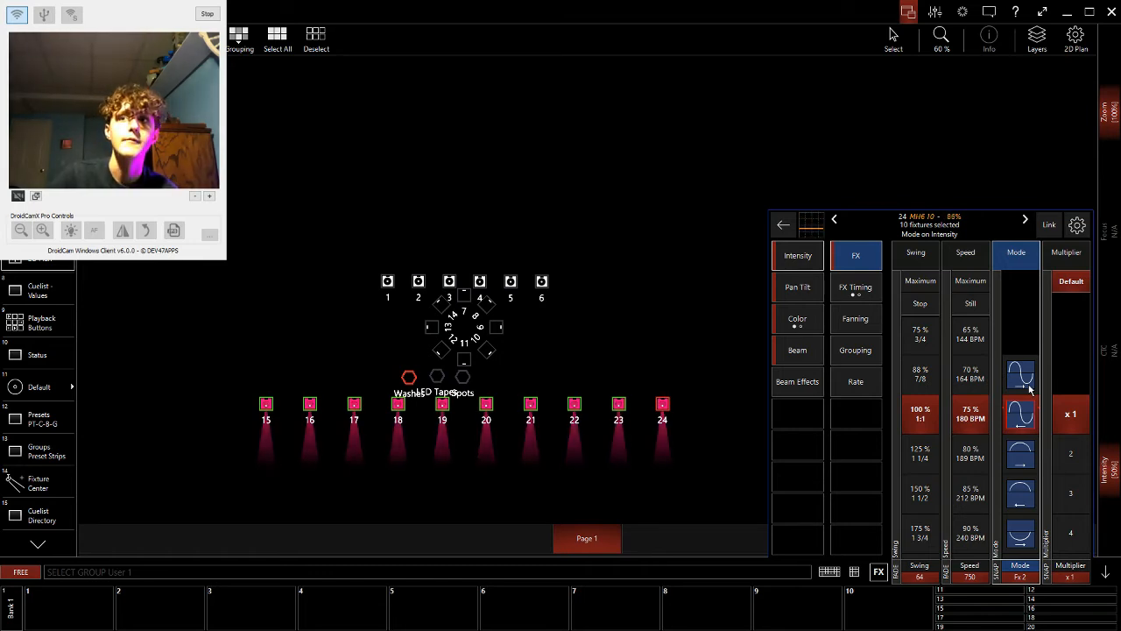
pyautogui.scroll(-1, 1023, 490)
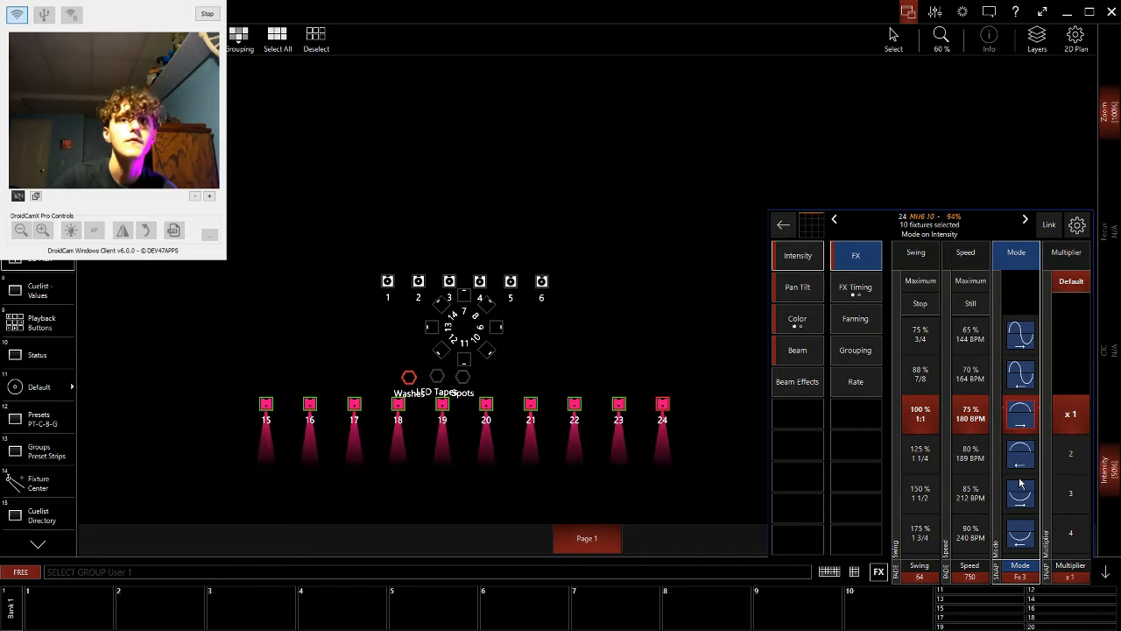
pyautogui.scroll(-1, 1019, 473)
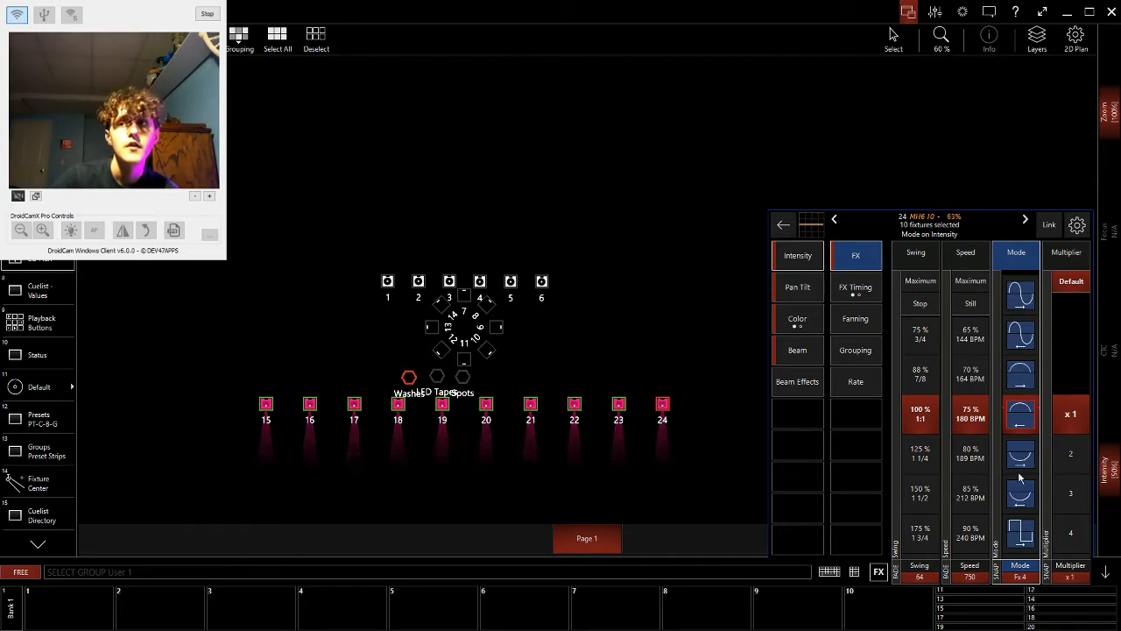
pyautogui.scroll(-1, 1021, 453)
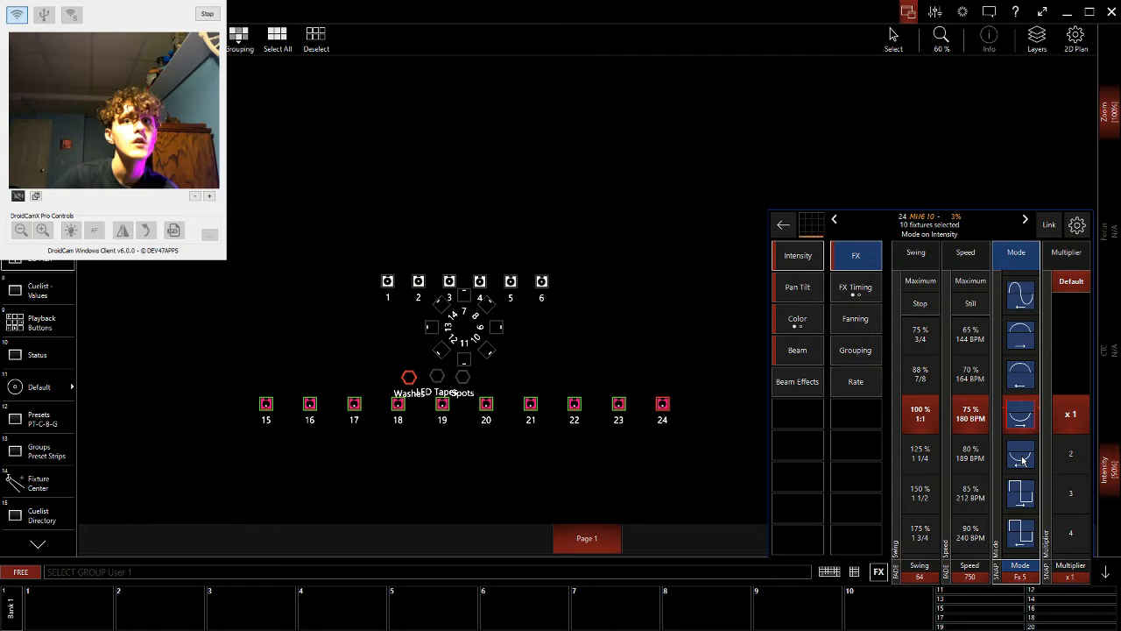
pyautogui.scroll(-2, 1022, 477)
pyautogui.scroll(-2, 1021, 482)
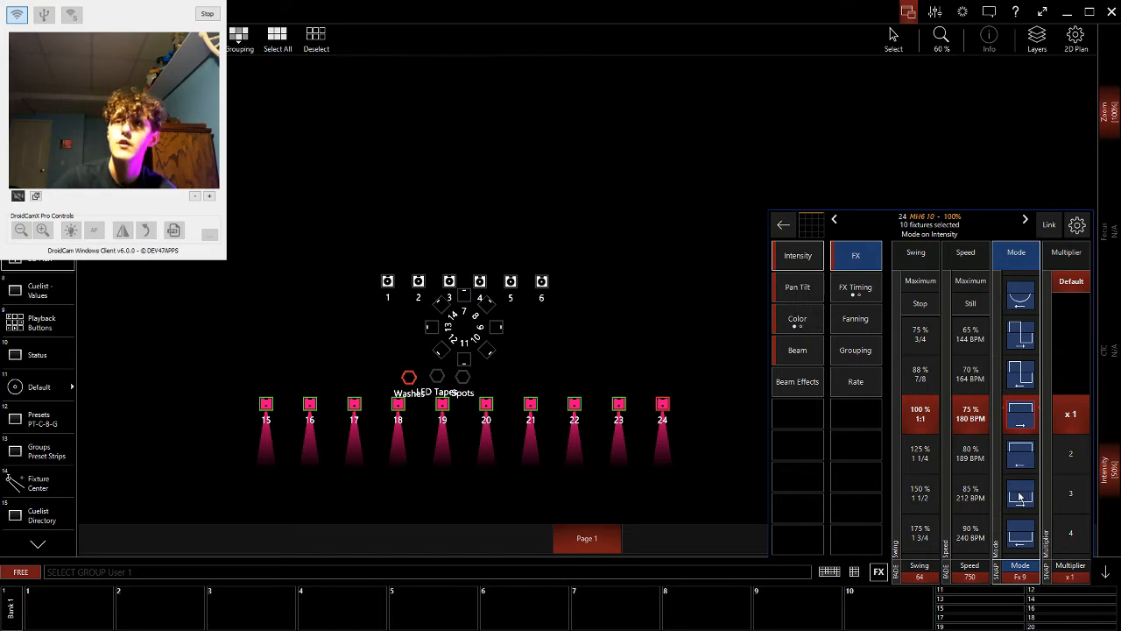
pyautogui.scroll(-2, 1020, 497)
pyautogui.scroll(-2, 1019, 497)
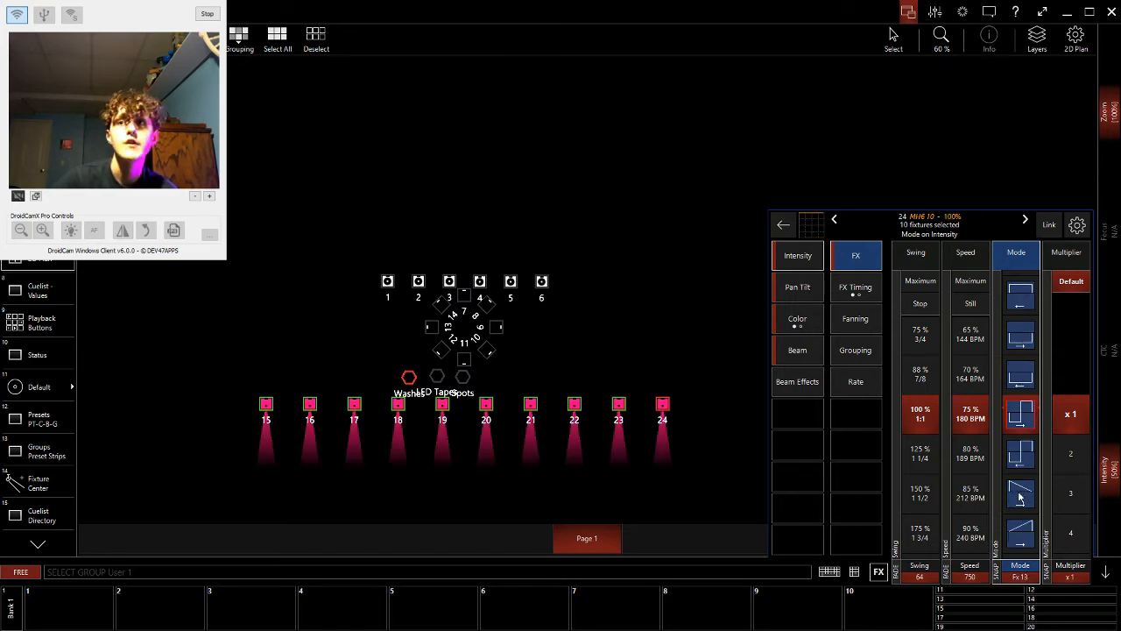
pyautogui.scroll(-2, 1019, 497)
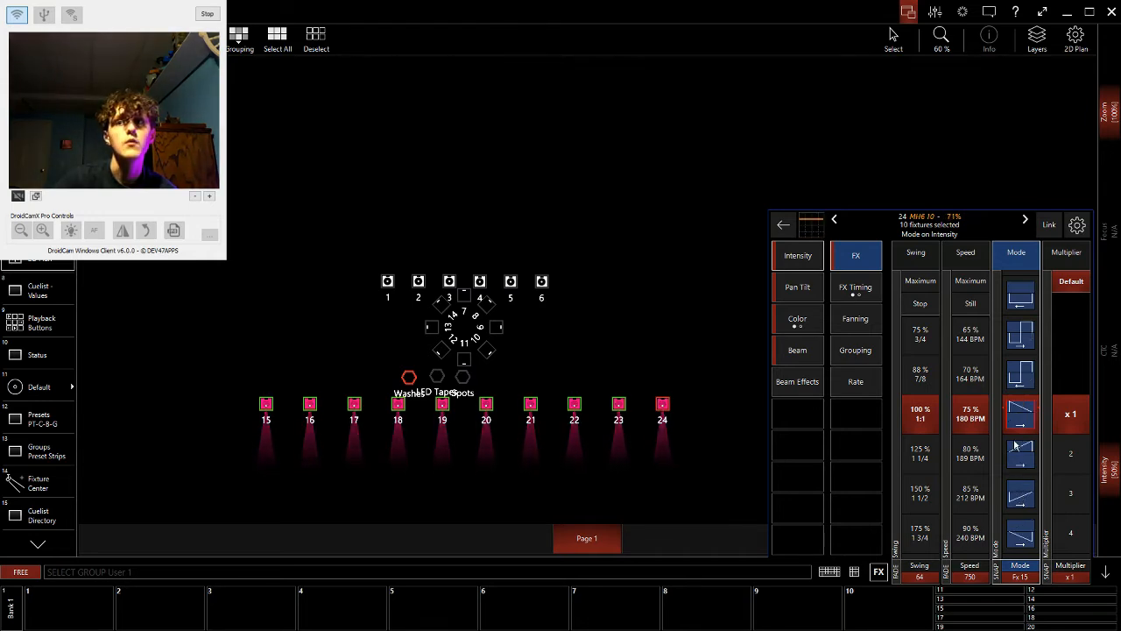
pyautogui.scroll(14, 1020, 502)
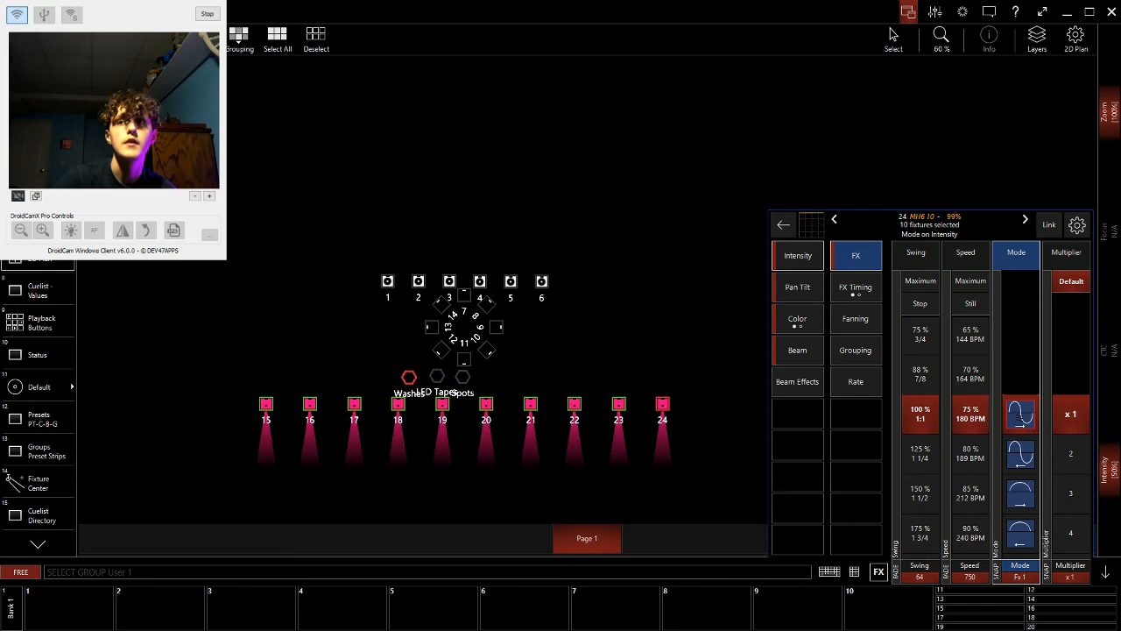
# Set the intensity FX timing of the Washes to a step of 10 and a wave of 10, matching the fixture amount.
pyautogui.click(875, 282)
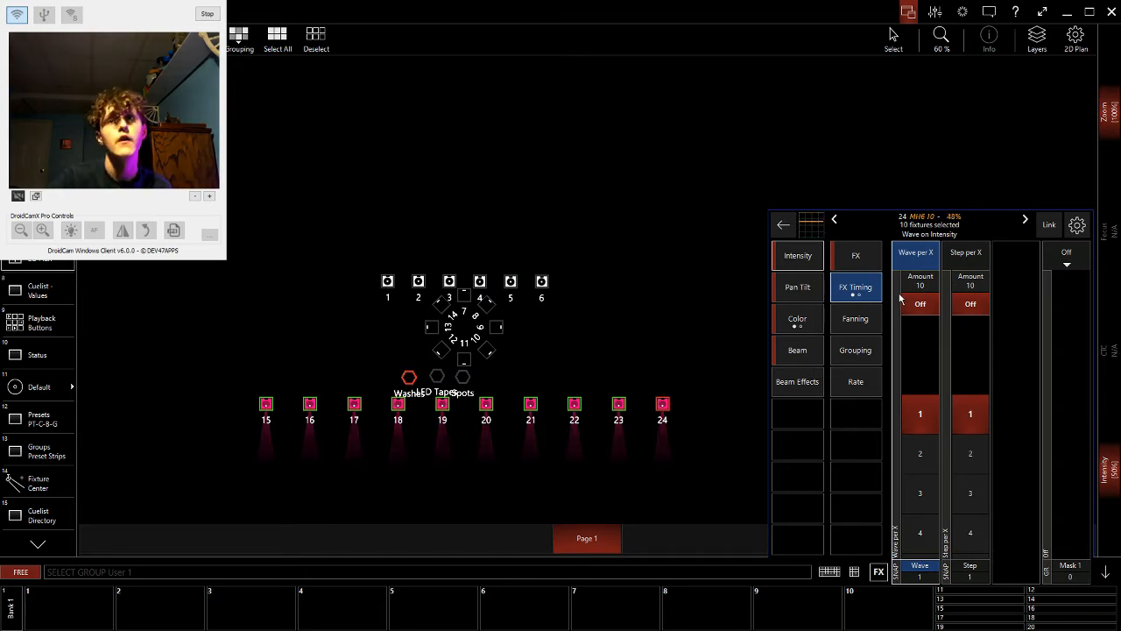
pyautogui.click(970, 285)
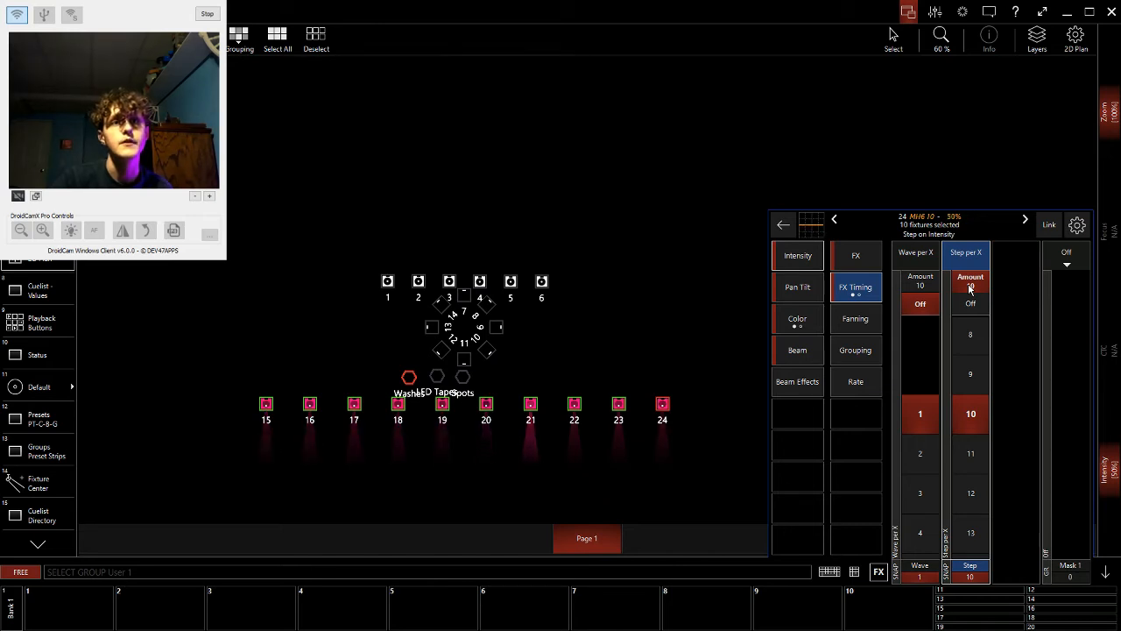
pyautogui.click(926, 289)
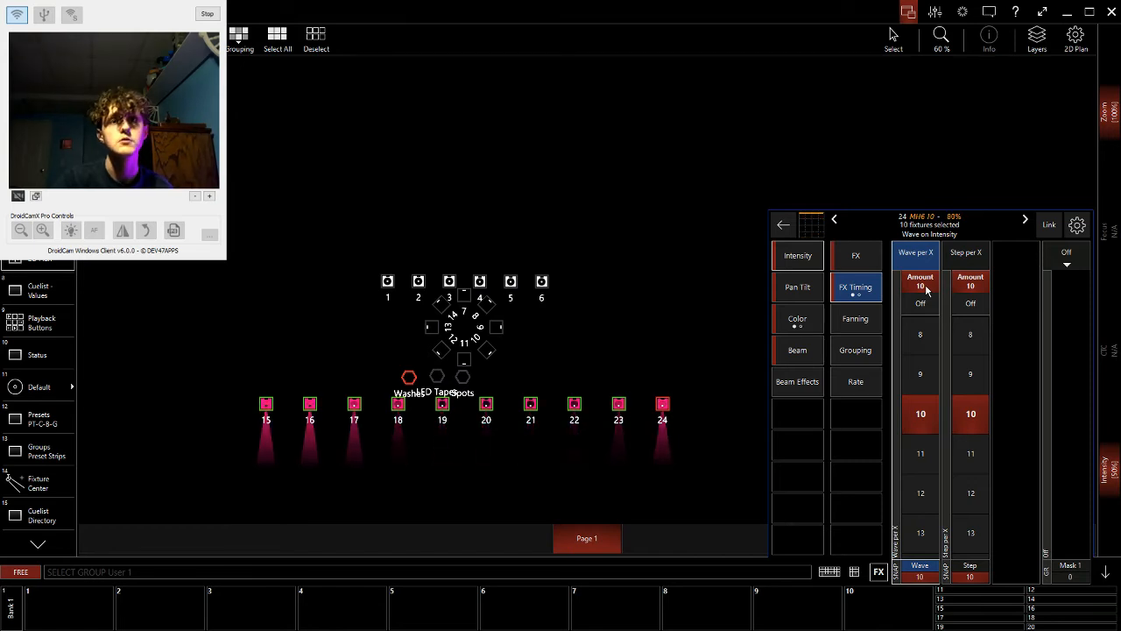
# Try intensity FX wave values of 5 and 2 on the Washes, and return the wave to 10.
pyautogui.moveTo(929, 335); pyautogui.dragTo(930, 454)
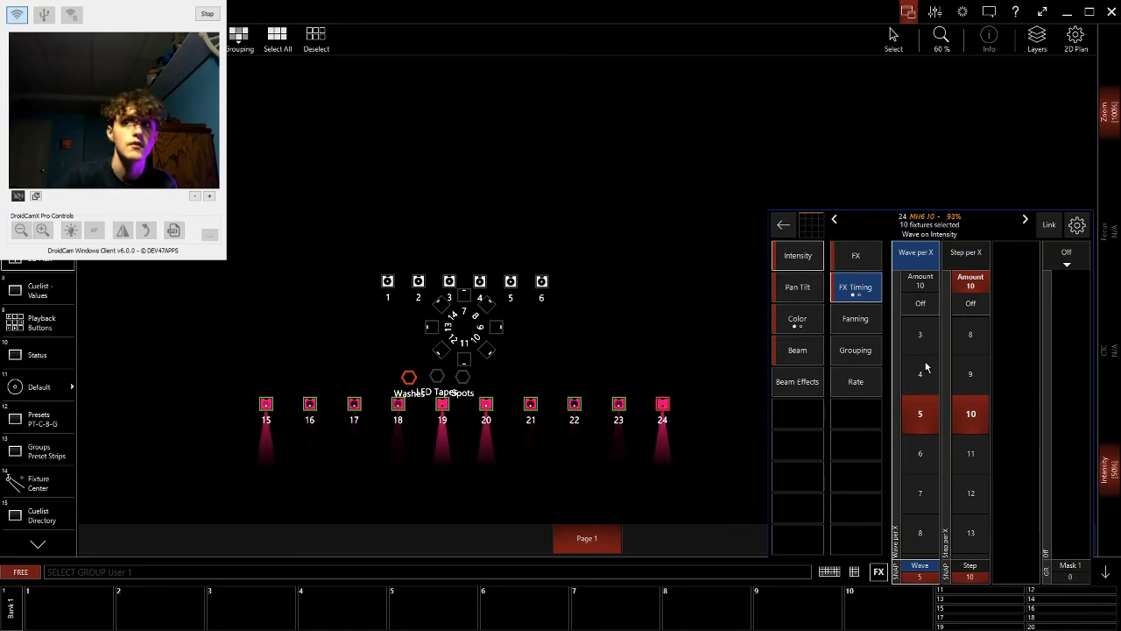
pyautogui.scroll(3, 924, 370)
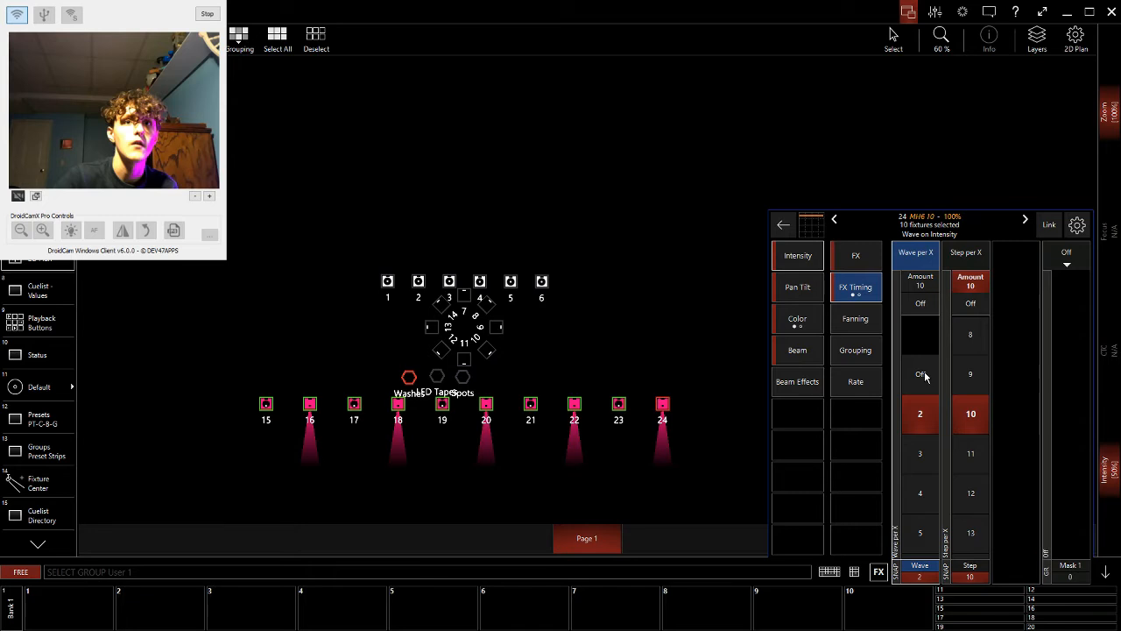
pyautogui.scroll(-8, 926, 452)
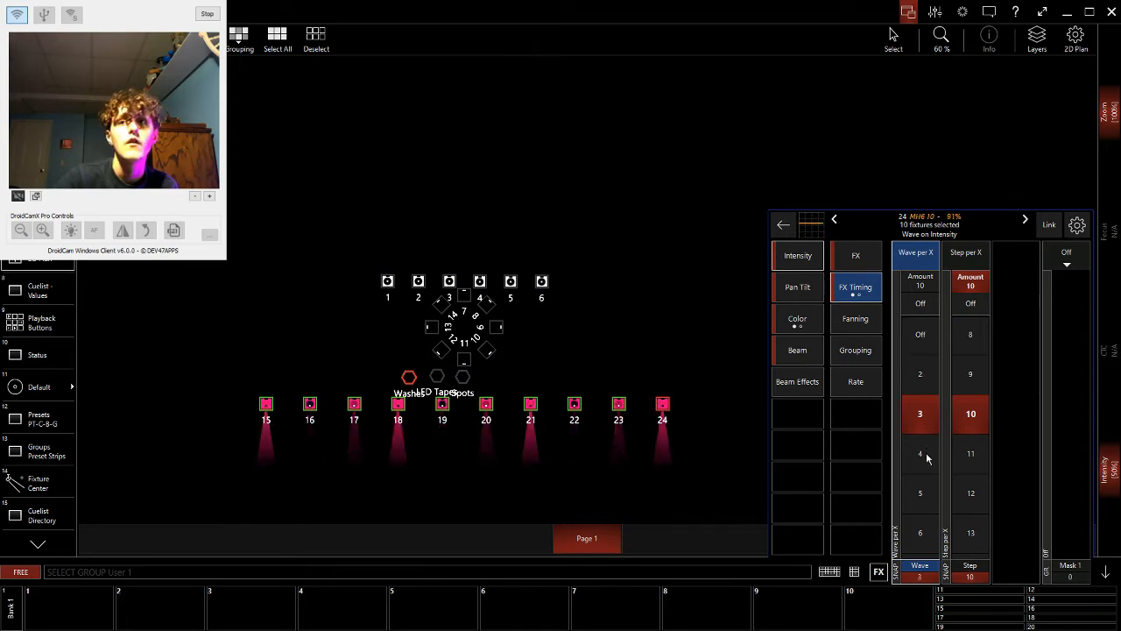
# Set the speed of the Washes' intensity FX to 50% (80 BPM).
pyautogui.click(855, 255)
pyautogui.scroll(4, 968, 412)
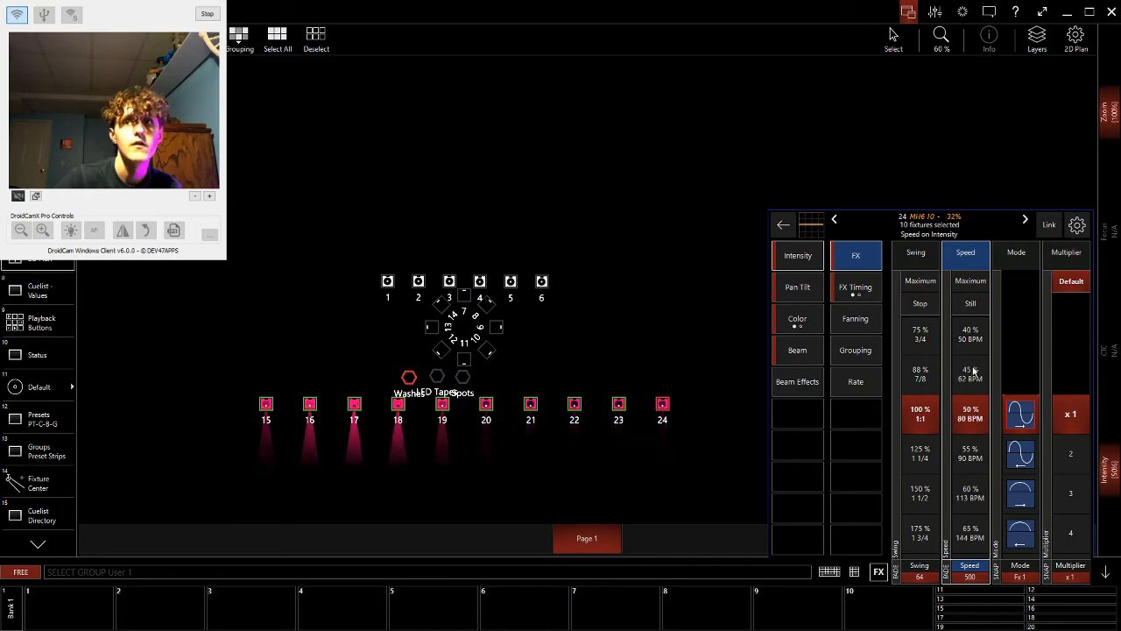
# Center the Washes' base pan and tilt angles at 50% each.
pyautogui.click(792, 293)
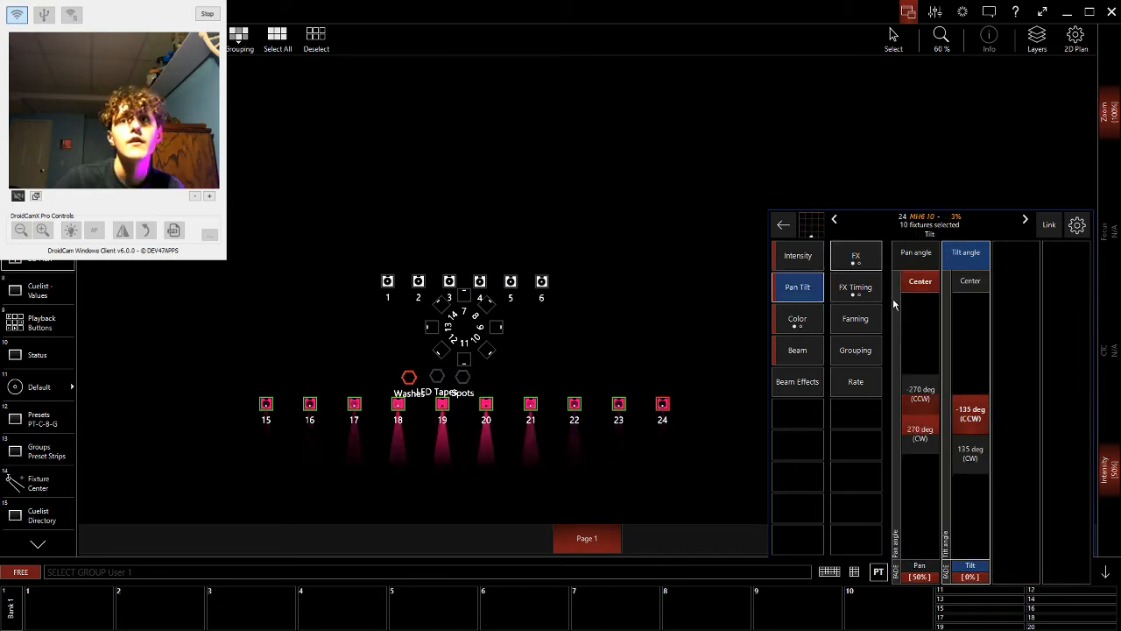
pyautogui.click(931, 289)
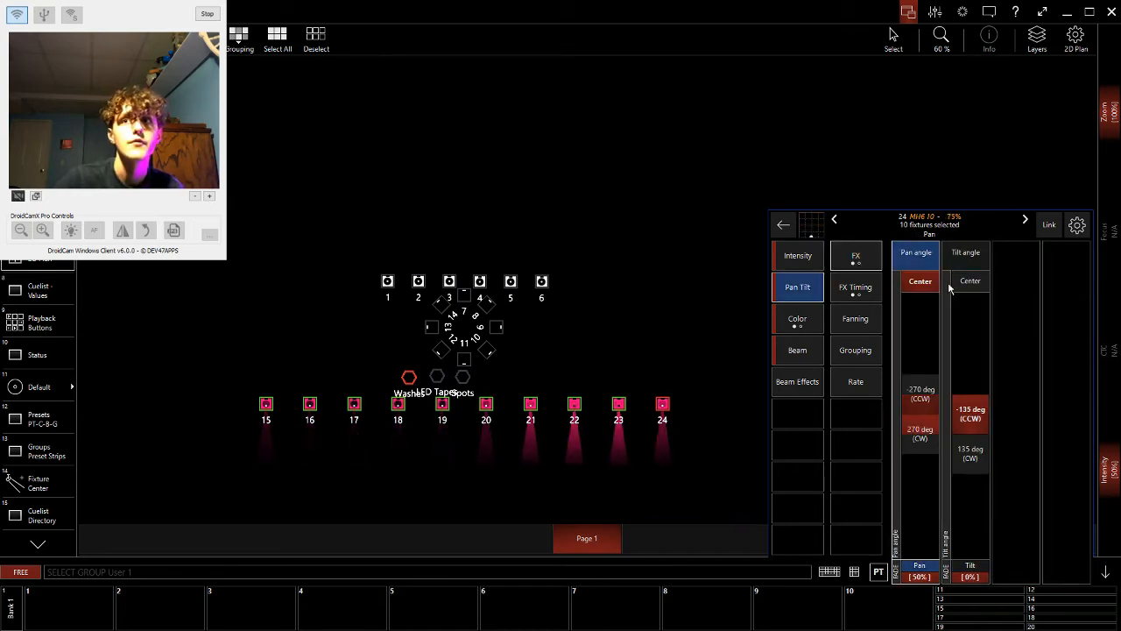
pyautogui.click(948, 272)
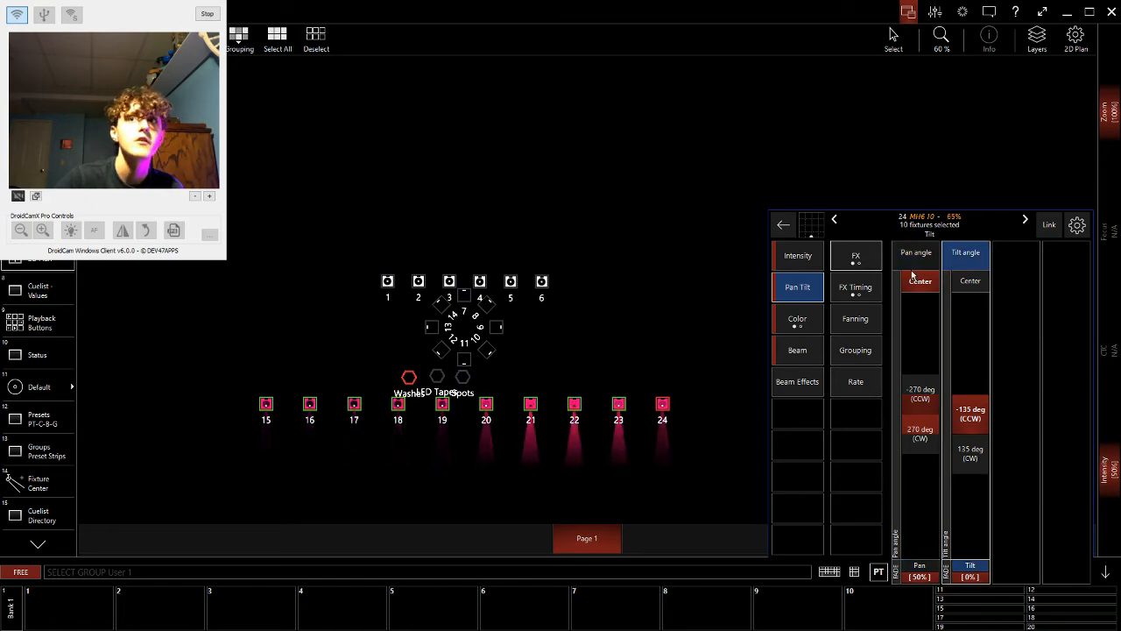
pyautogui.click(977, 278)
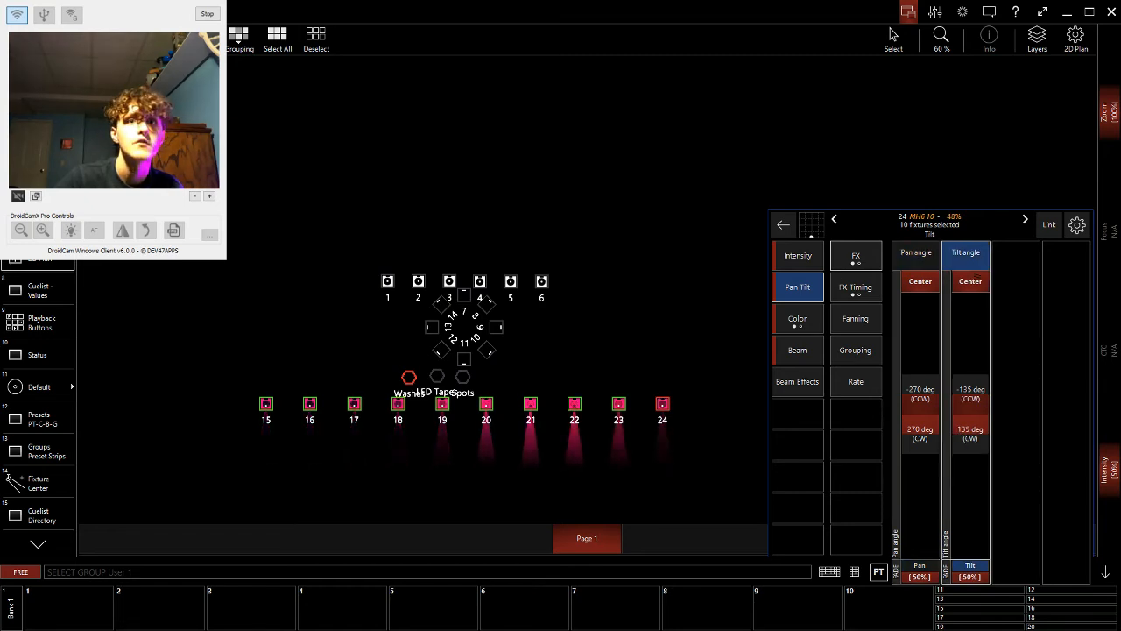
# Give the Washes' pan/tilt FX a 50% pan swing and a 50% tilt swing.
pyautogui.click(915, 263)
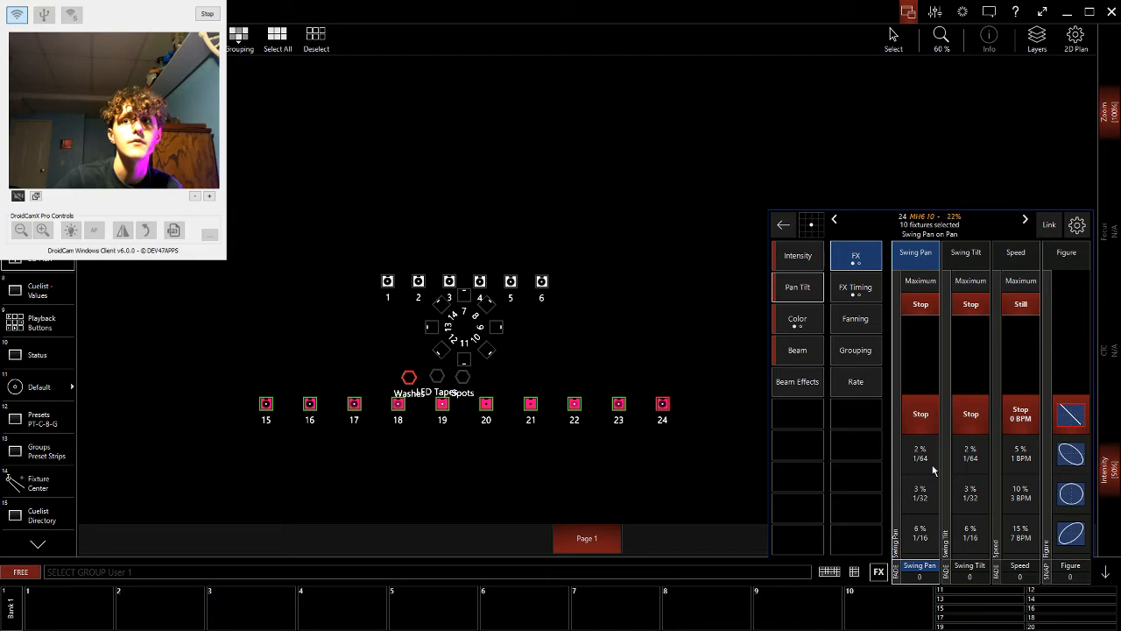
pyautogui.scroll(-5, 933, 470)
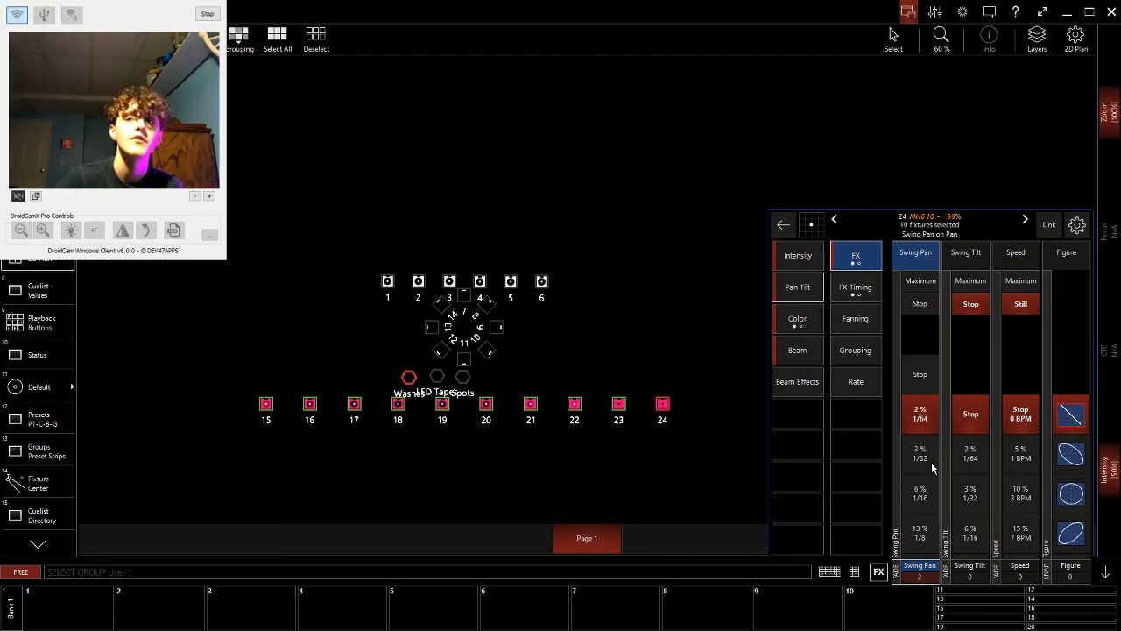
pyautogui.scroll(-1, 931, 465)
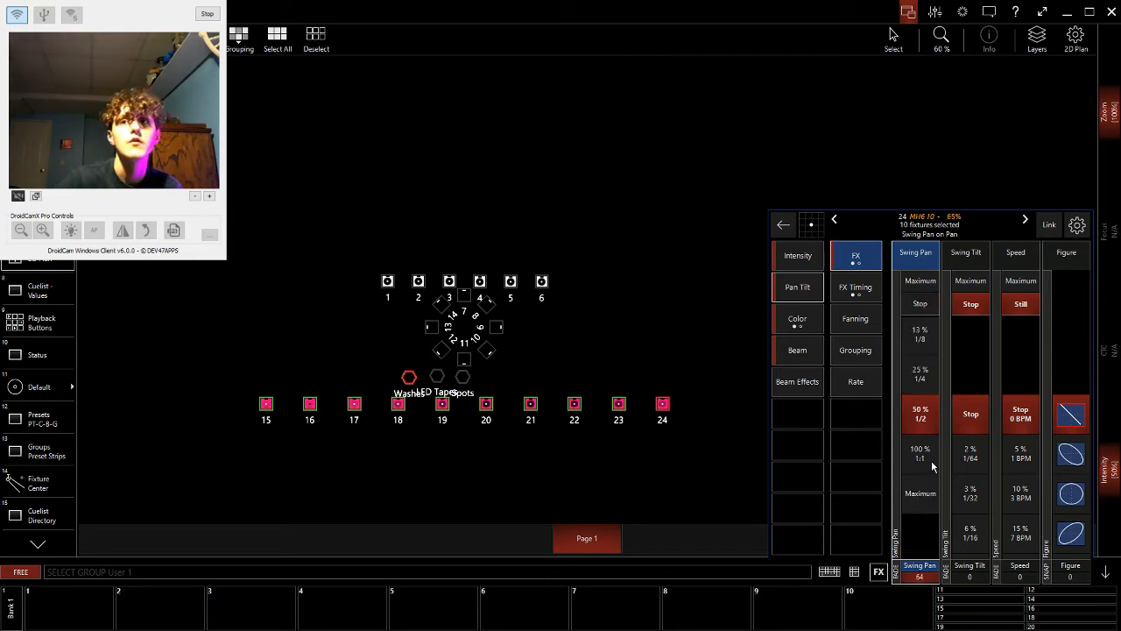
pyautogui.scroll(-4, 961, 470)
pyautogui.scroll(-2, 963, 470)
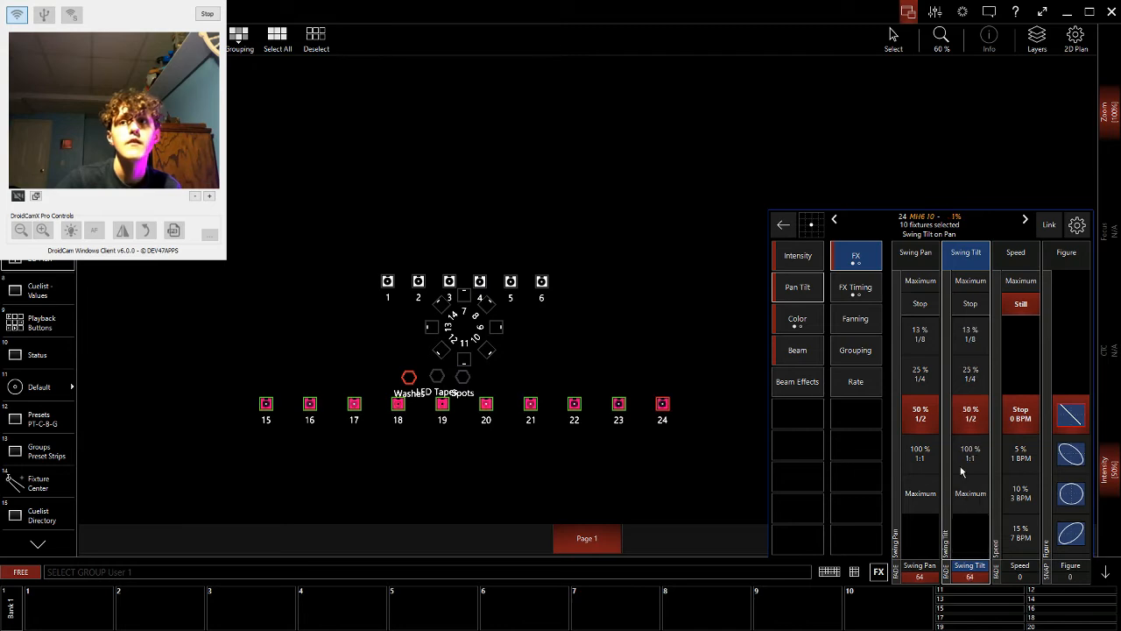
# Set the speed of the Washes' pan/tilt FX to 30% (28 BPM).
pyautogui.scroll(-3, 1016, 458)
pyautogui.scroll(-1, 1020, 461)
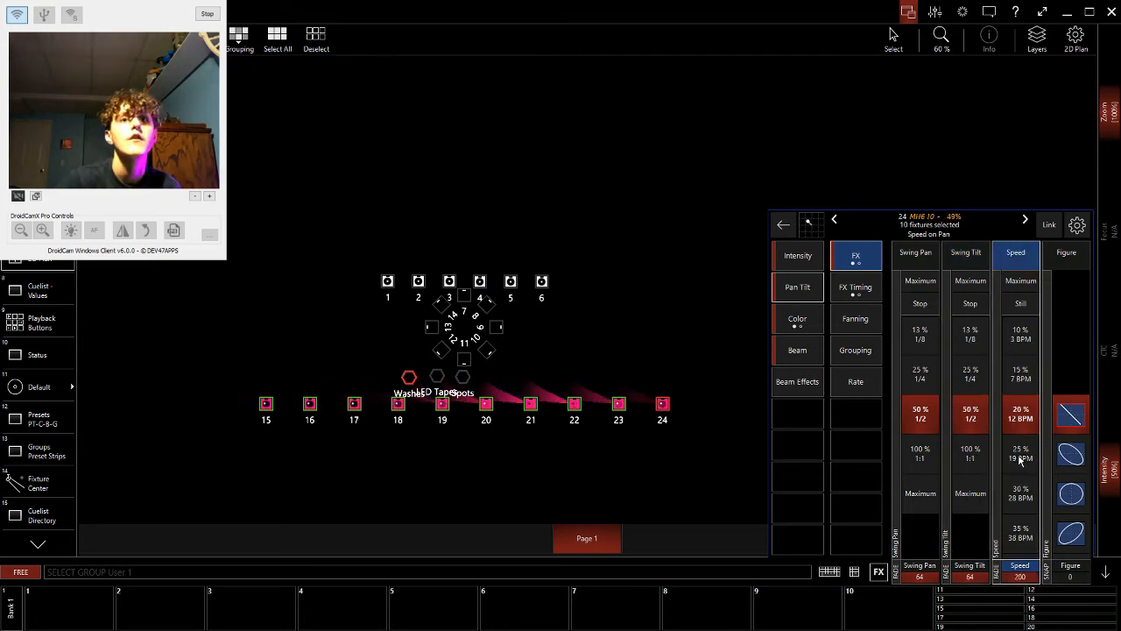
pyautogui.scroll(-1, 975, 426)
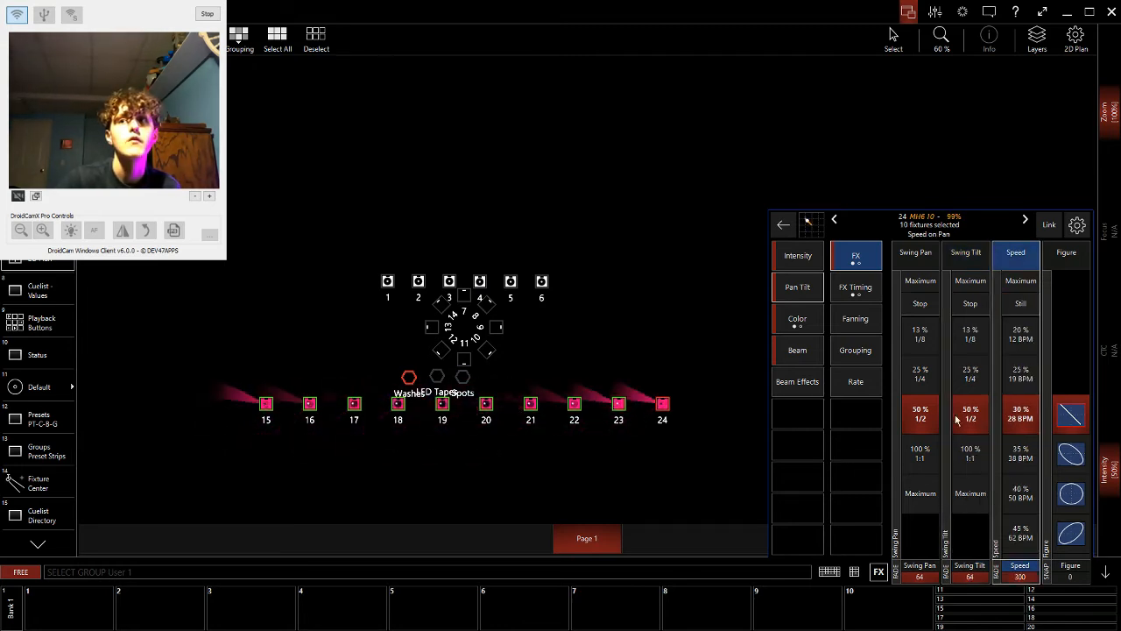
# Try pan and tilt swings of 100% in the Washes' movement FX, and return both to 50%.
pyautogui.scroll(-1, 924, 438)
pyautogui.scroll(-1, 977, 446)
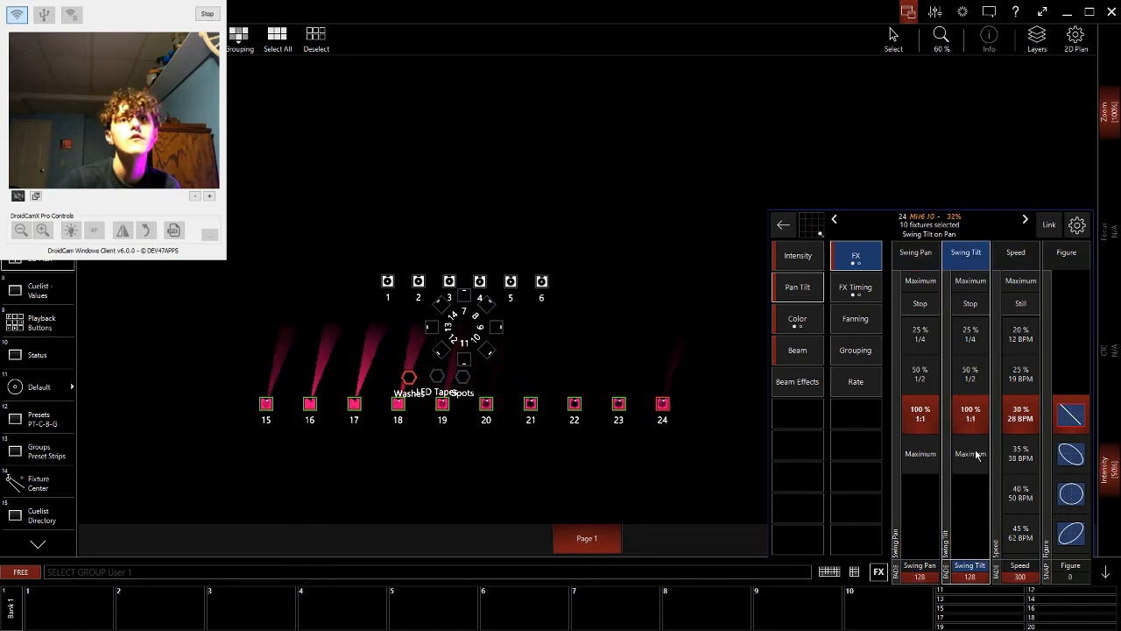
pyautogui.scroll(1, 975, 429)
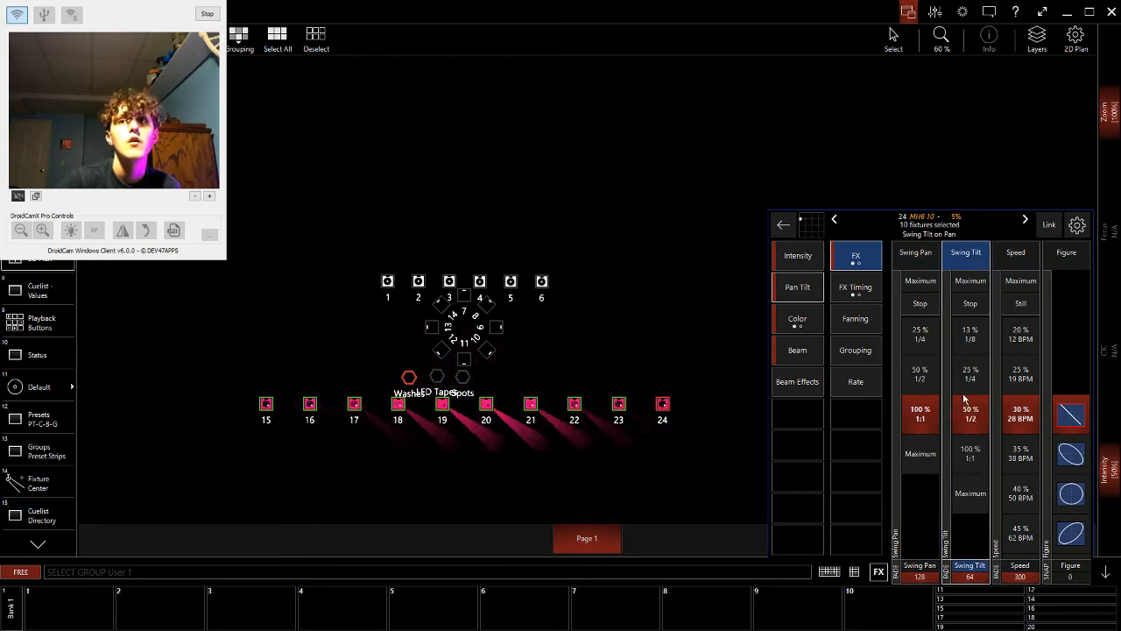
pyautogui.scroll(1, 924, 399)
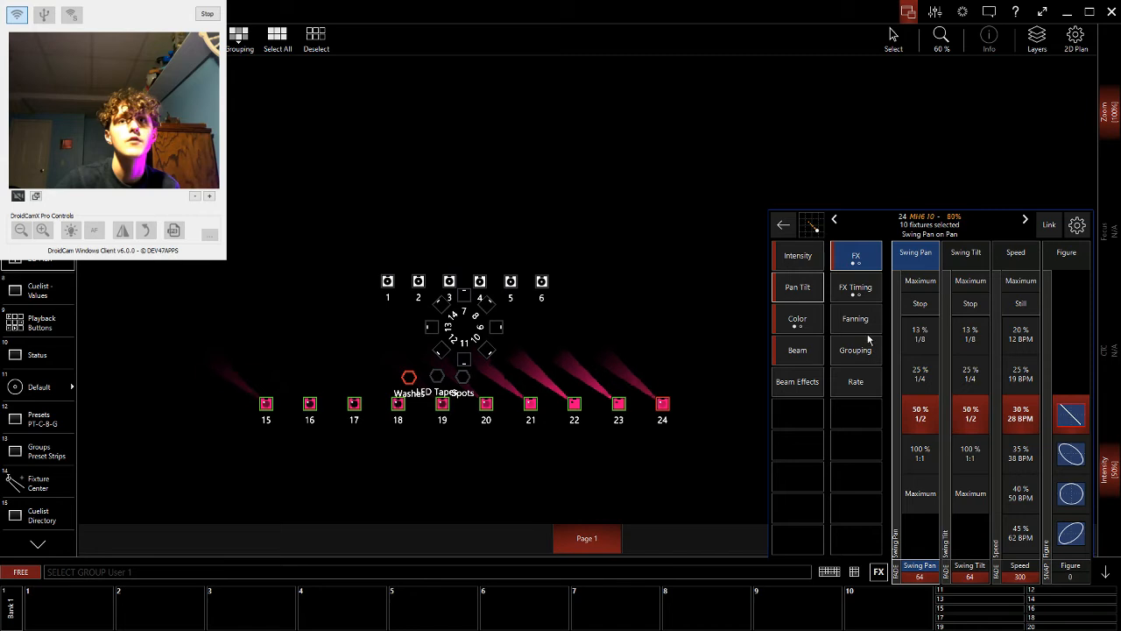
# Set both the wave and the step of the Washes' pan/tilt FX timing to 10, the fixture amount.
pyautogui.click(858, 288)
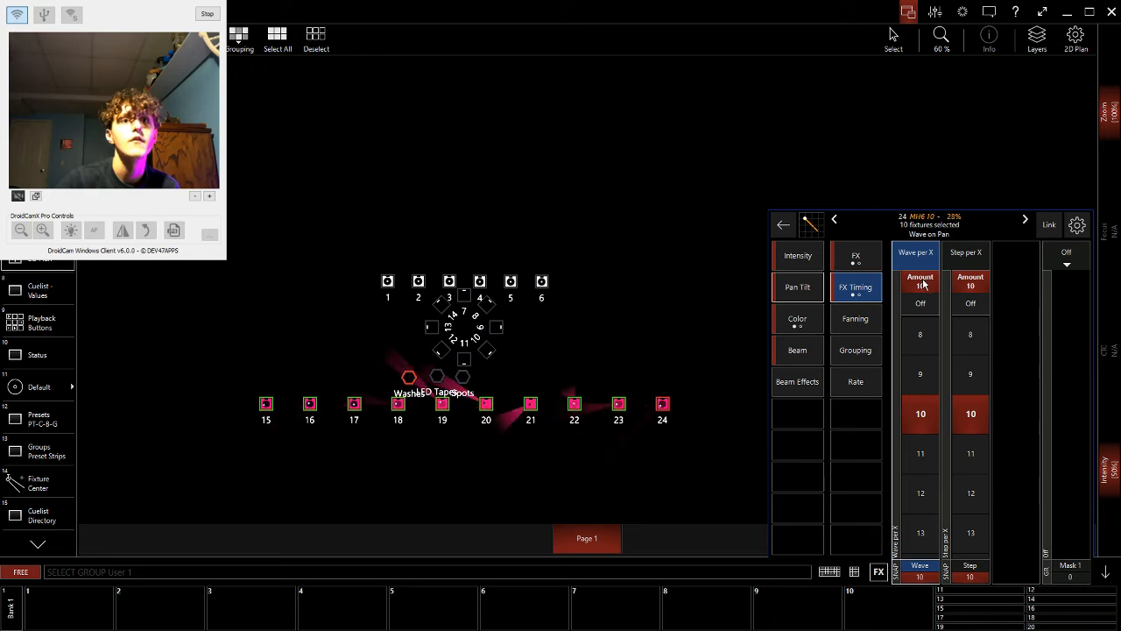
pyautogui.click(873, 262)
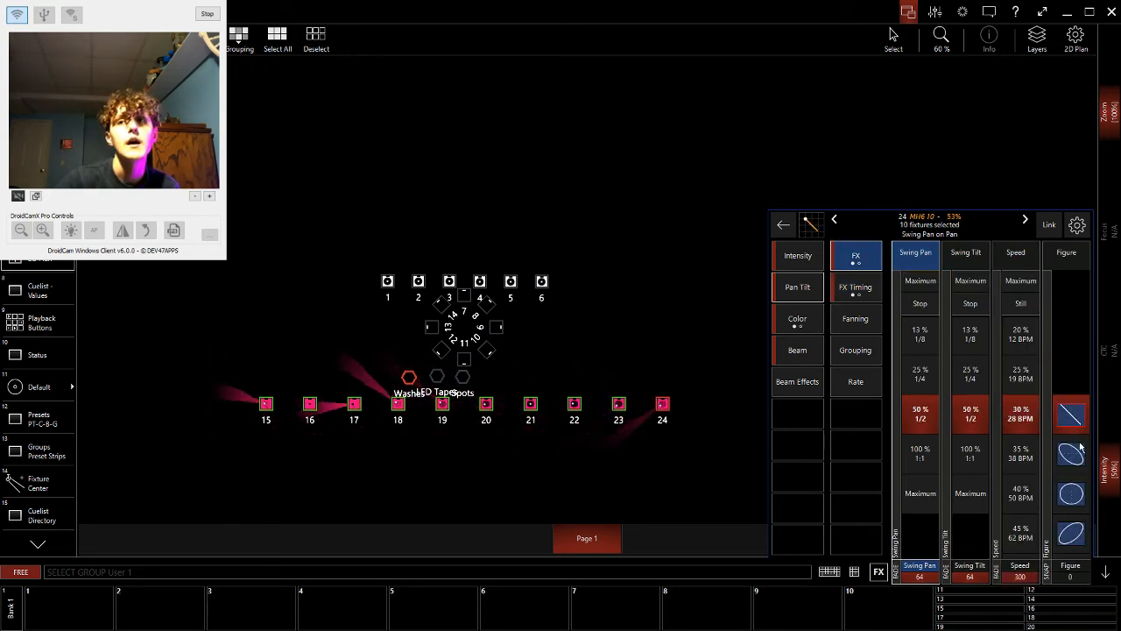
# Try the circle figure for the Washes' pan/tilt FX, and return to the diagonal line figure.
pyautogui.click(1081, 447)
pyautogui.click(1081, 447)
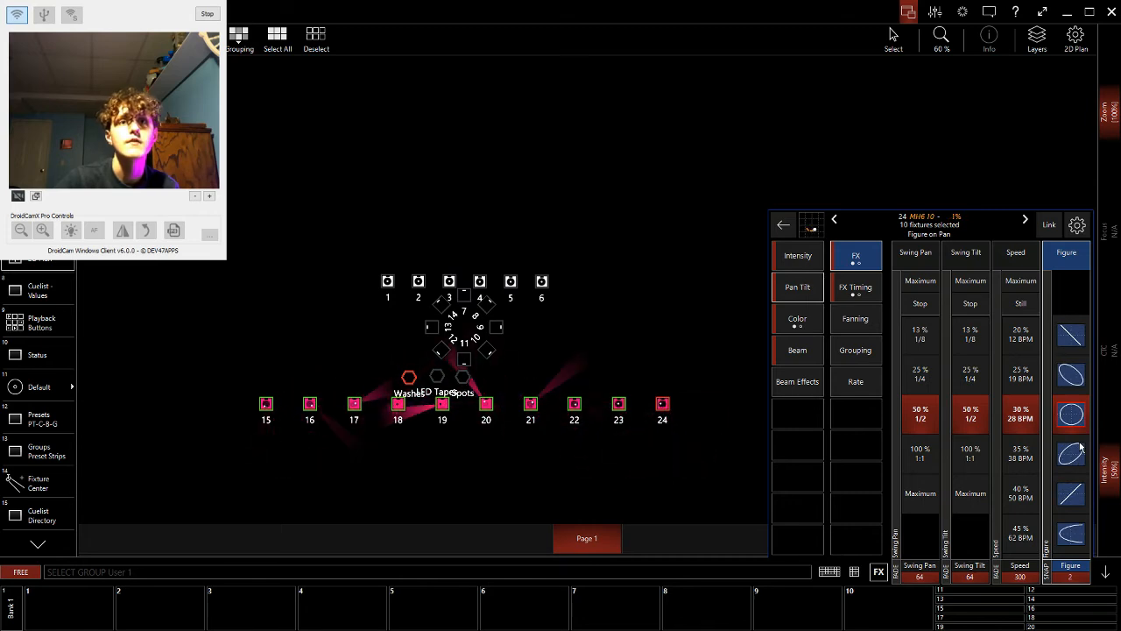
pyautogui.click(1062, 345)
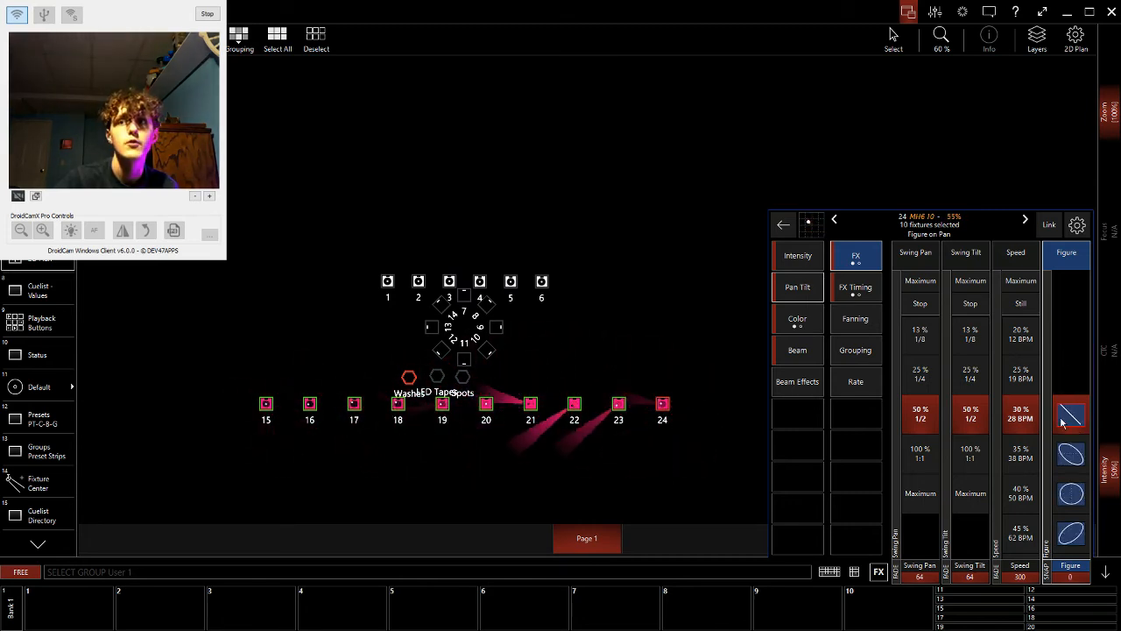
# Change the Washes' base color by setting blue to zero and green to 50%.
pyautogui.click(800, 324)
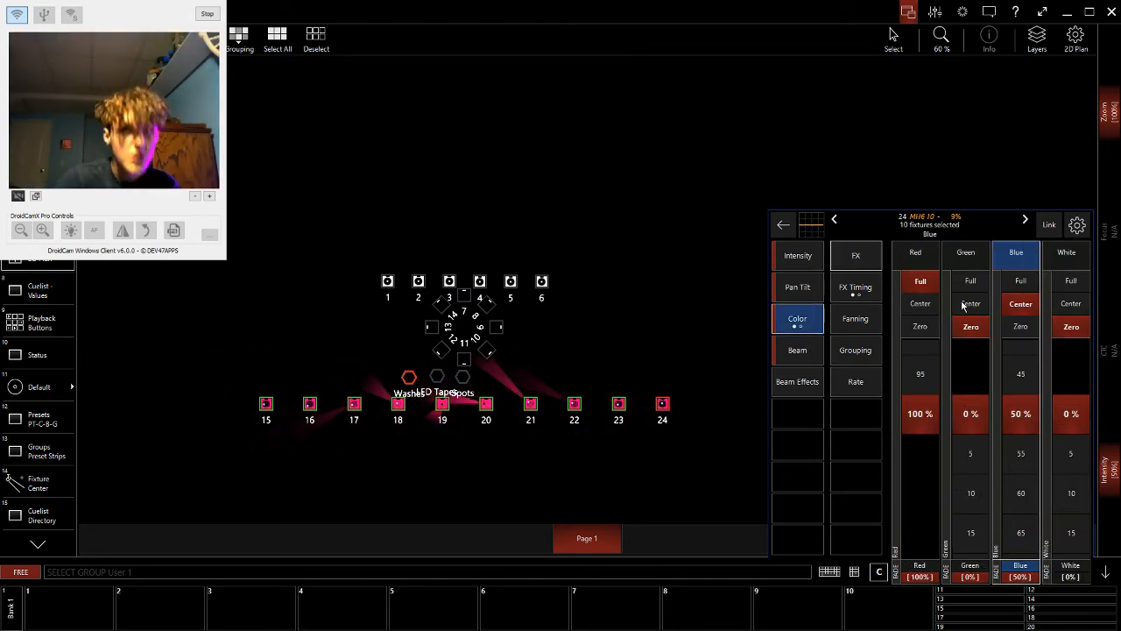
pyautogui.click(1019, 326)
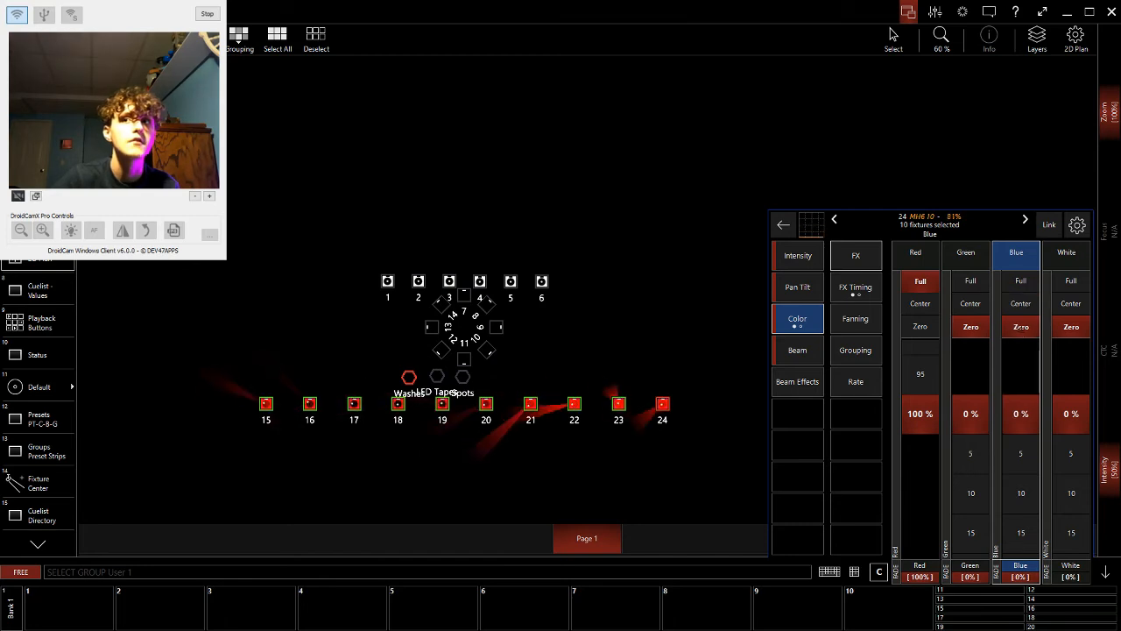
pyautogui.click(971, 303)
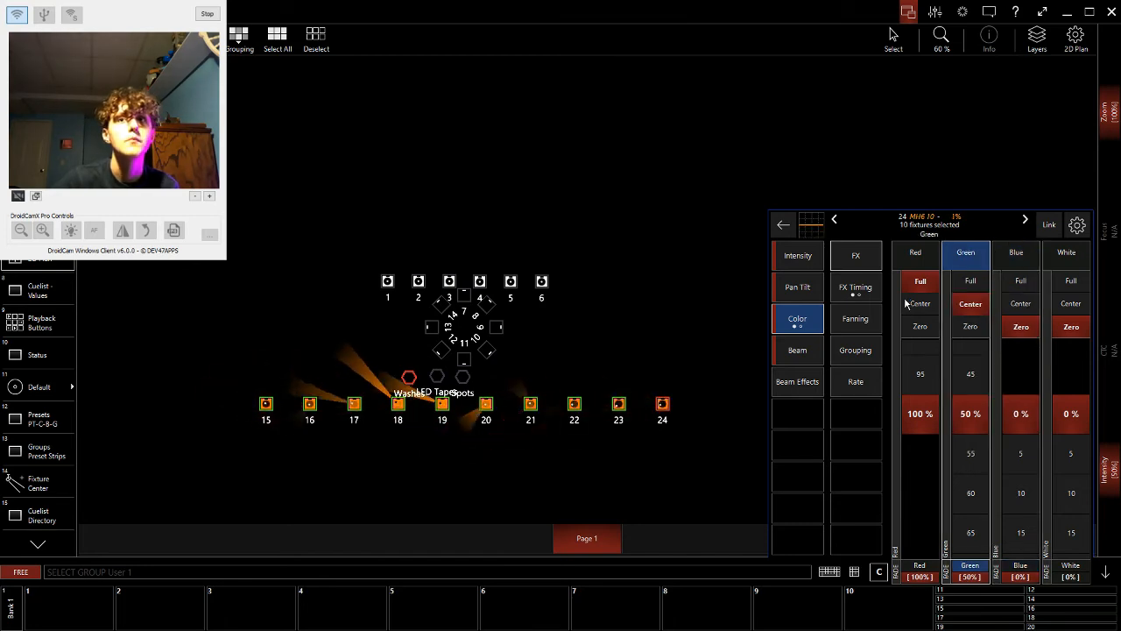
# Set the green color FX of the Washes to a 50% swing and 80% speed, with a timing wave and step of 10.
pyautogui.click(872, 263)
pyautogui.scroll(-3, 926, 455)
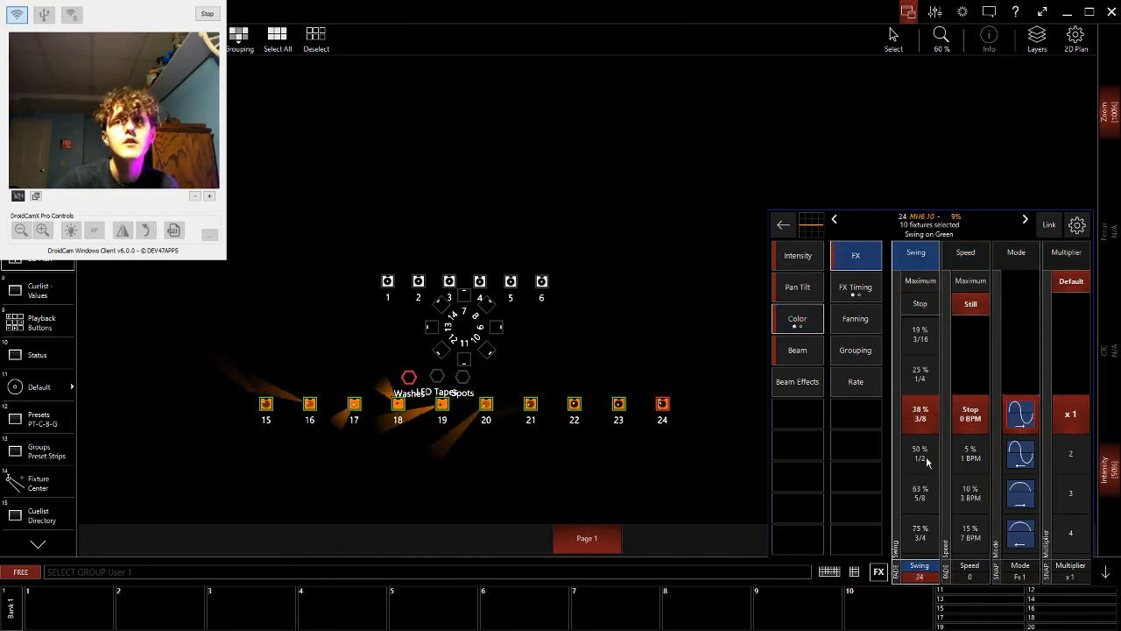
pyautogui.scroll(-13, 968, 415)
pyautogui.scroll(-3, 973, 438)
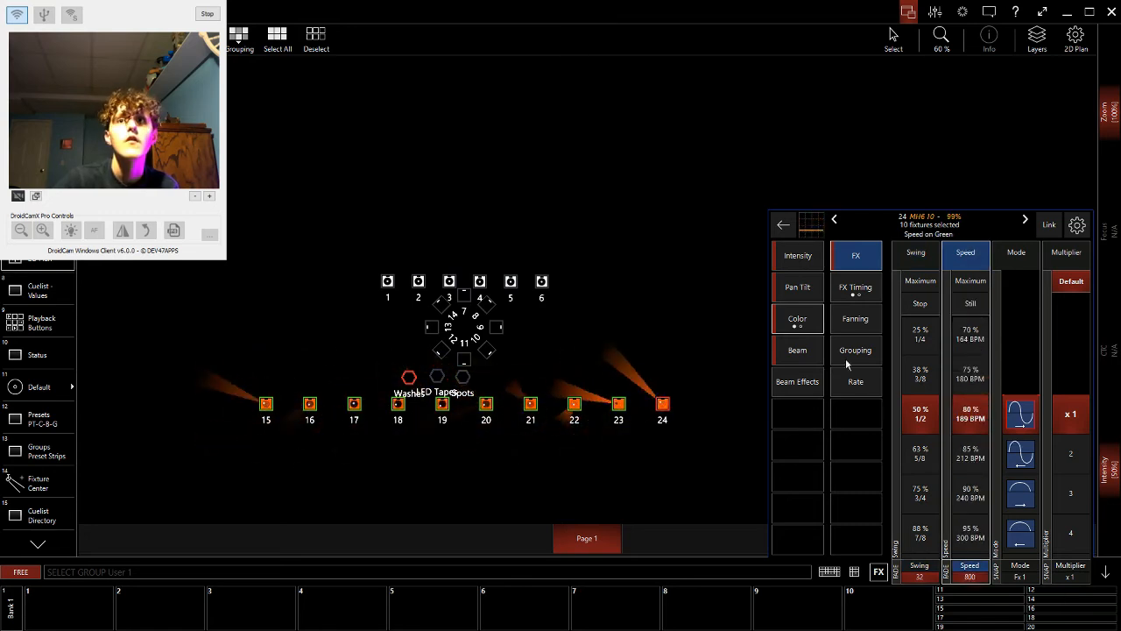
pyautogui.click(855, 286)
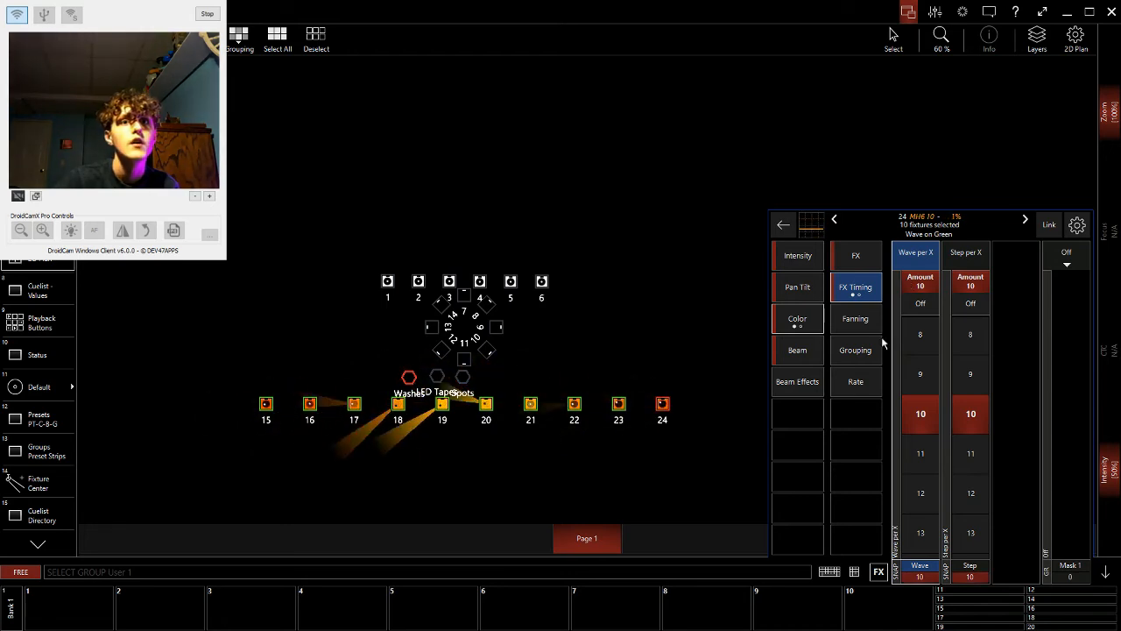
# Select the LED Tapes group and set its base intensity to 50%.
pyautogui.click(438, 377)
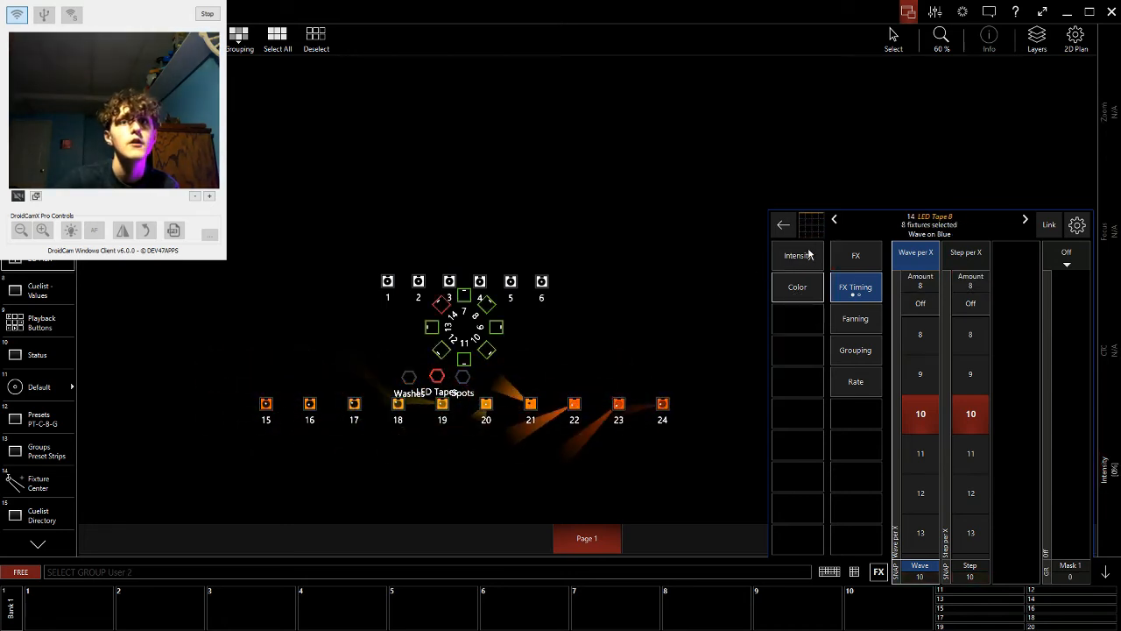
pyautogui.click(798, 255)
pyautogui.click(920, 306)
# Give the LED Tapes' intensity FX a 100% swing, 25% speed and a timing wave of 8, the fixture amount.
pyautogui.click(865, 262)
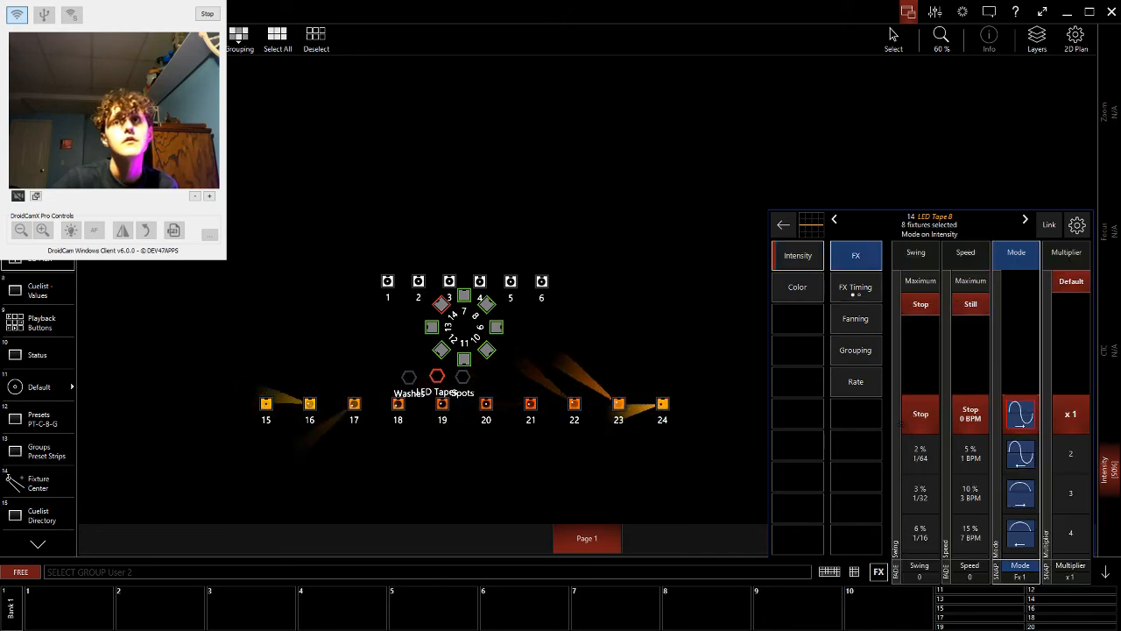
pyautogui.click(910, 453)
pyautogui.click(911, 453)
pyautogui.click(911, 453)
pyautogui.scroll(-8, 910, 454)
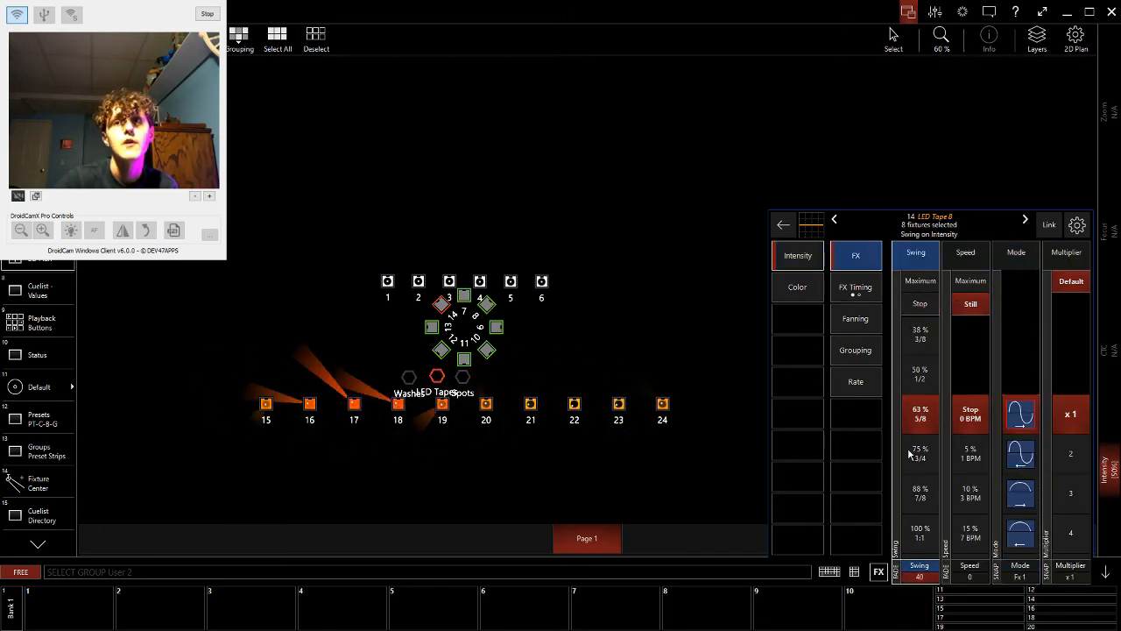
pyautogui.scroll(-9, 982, 459)
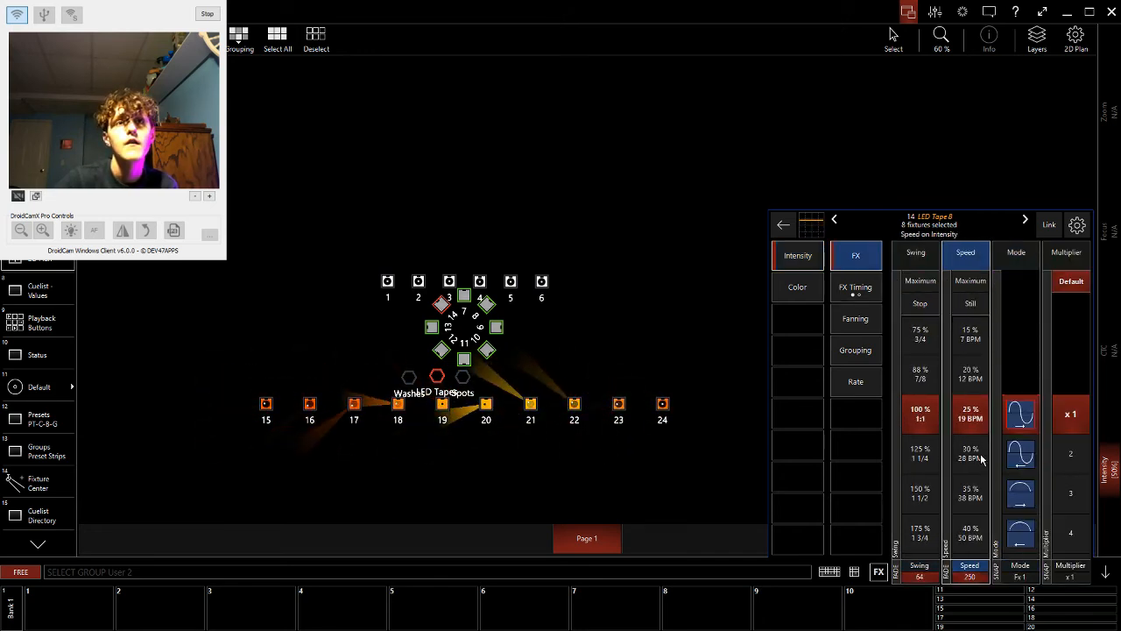
pyautogui.click(856, 286)
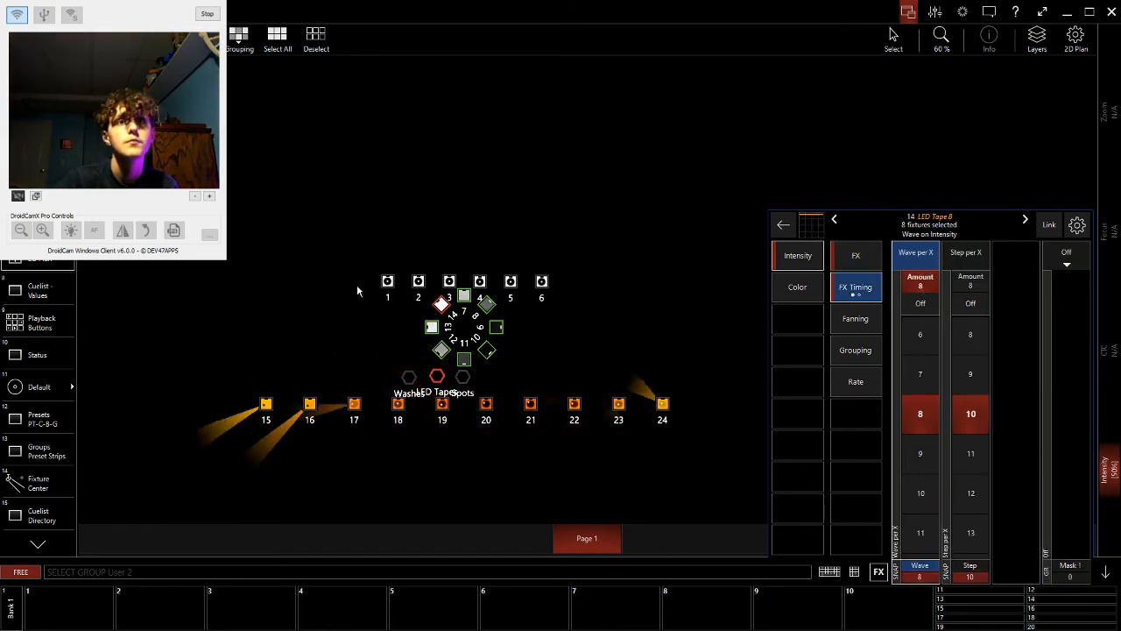
# Select the Spots group, tilt its beams toward the Washes row at full intensity, and set the base intensity to zero.
pyautogui.click(463, 378)
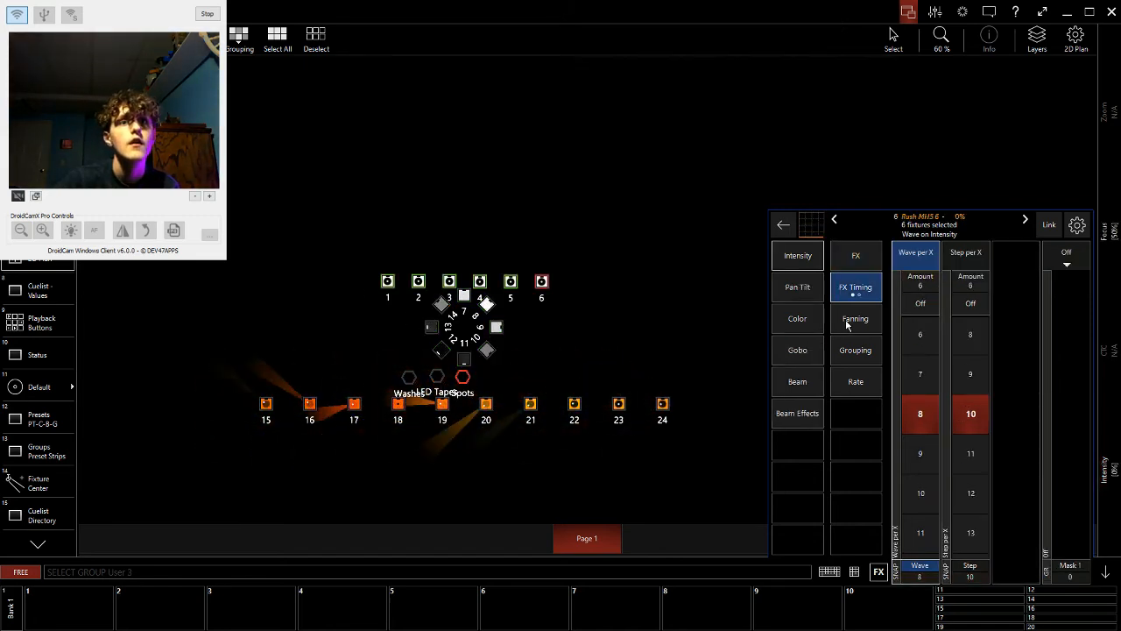
pyautogui.click(799, 261)
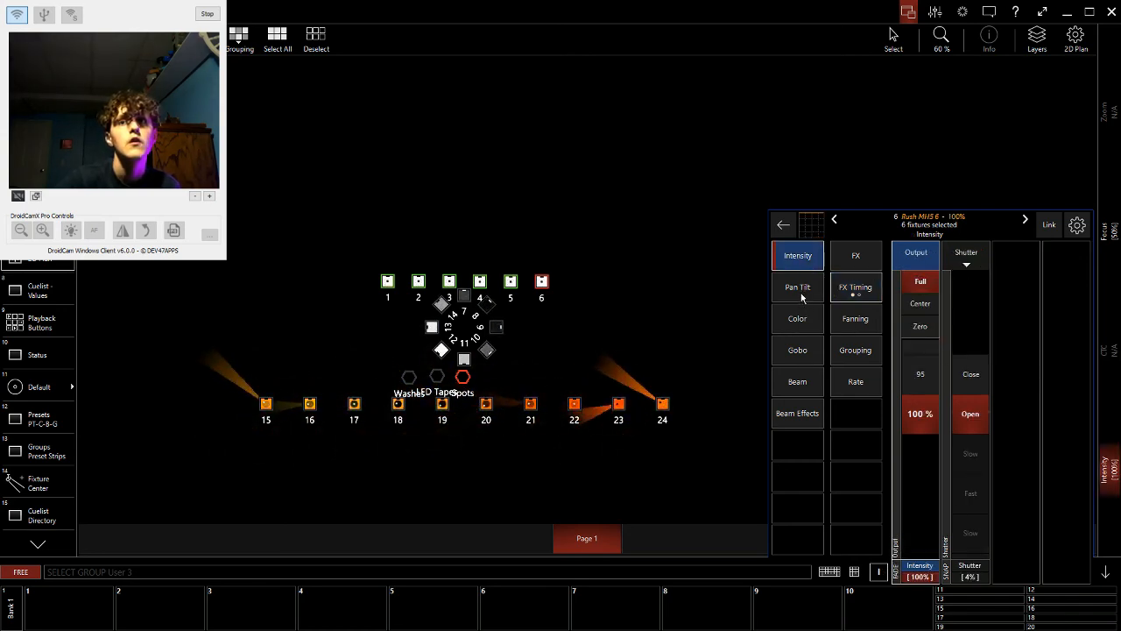
pyautogui.click(799, 290)
pyautogui.click(962, 397)
pyautogui.click(798, 255)
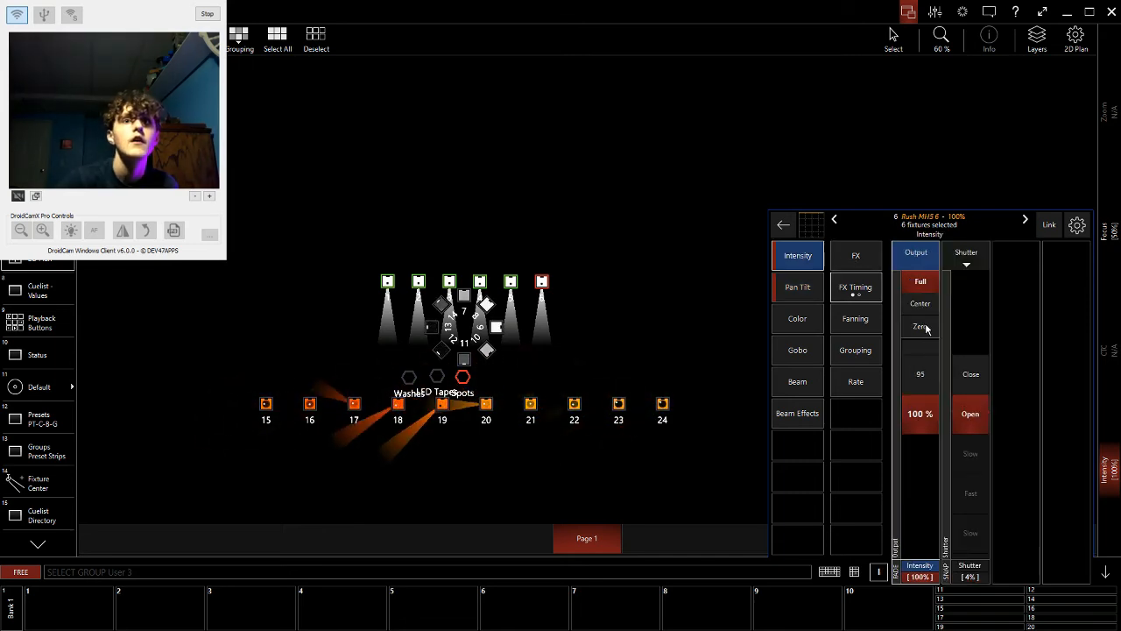
pyautogui.click(926, 328)
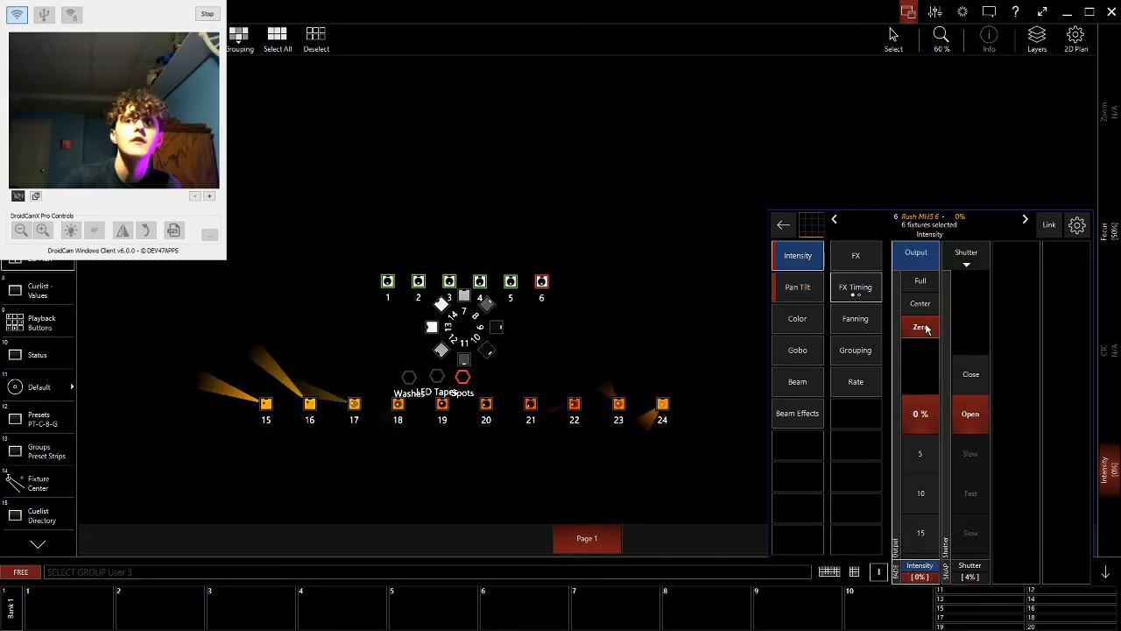
# Set the Spots' intensity FX to a 200% swing at the maximum speed of 100%.
pyautogui.click(854, 257)
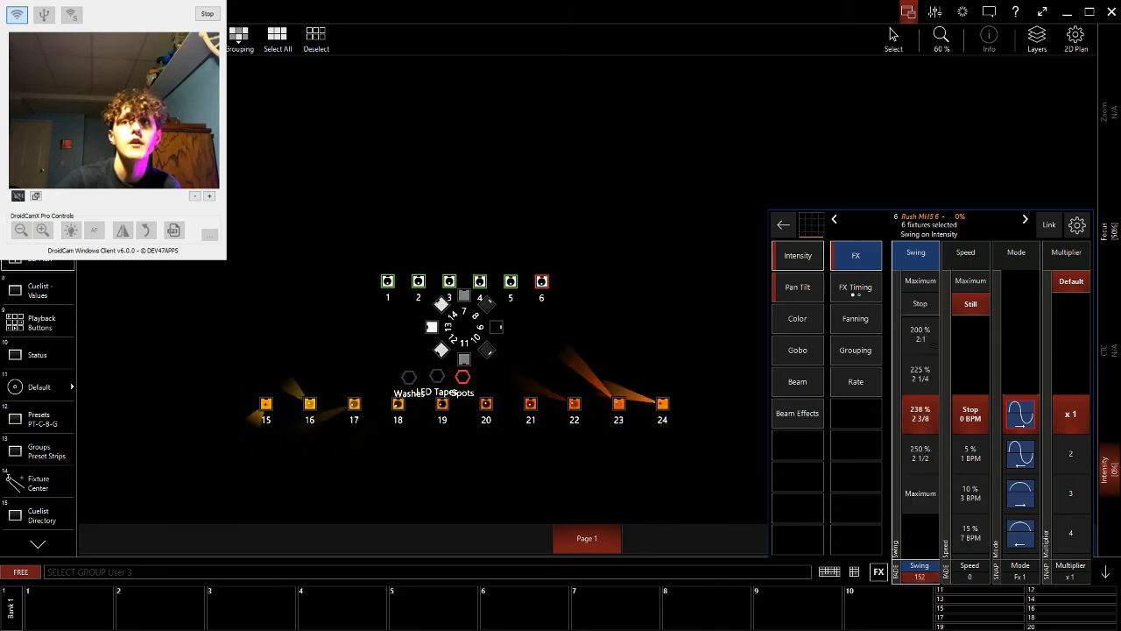
pyautogui.scroll(2, 930, 366)
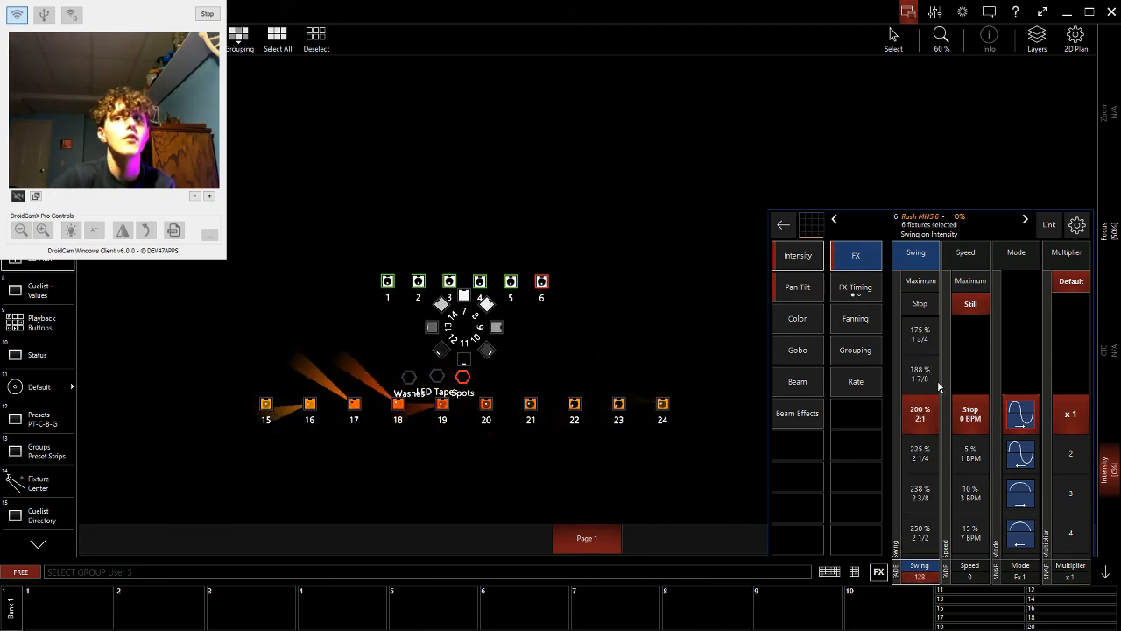
pyautogui.click(971, 281)
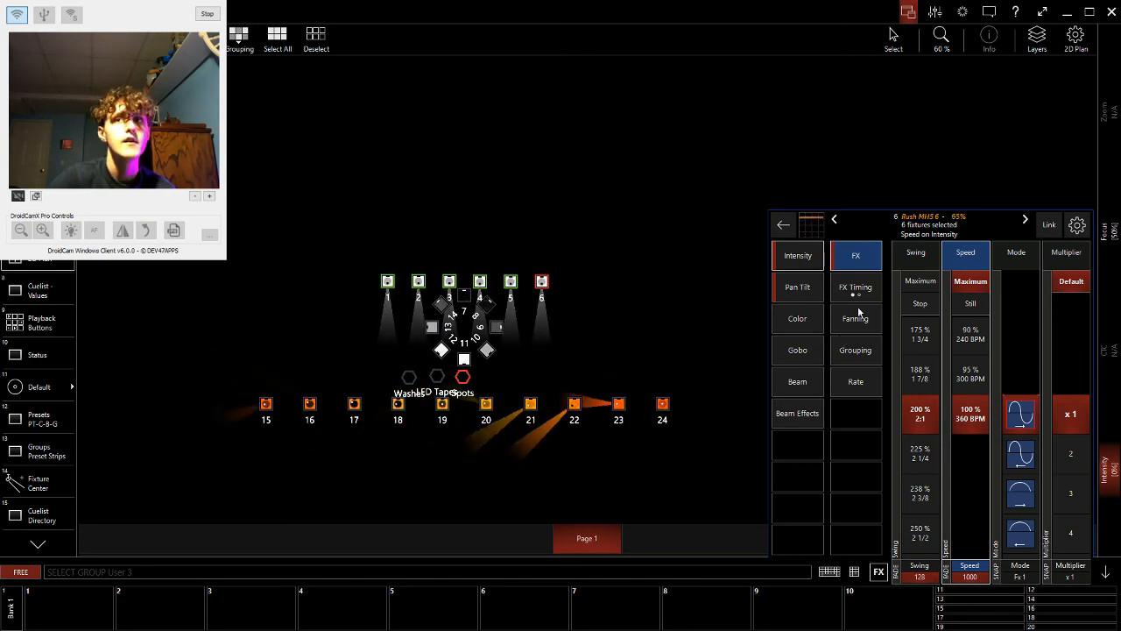
# Randomize the fixture order of the Spots and set the step of their intensity FX timing to 6, the fixture amount.
pyautogui.click(870, 360)
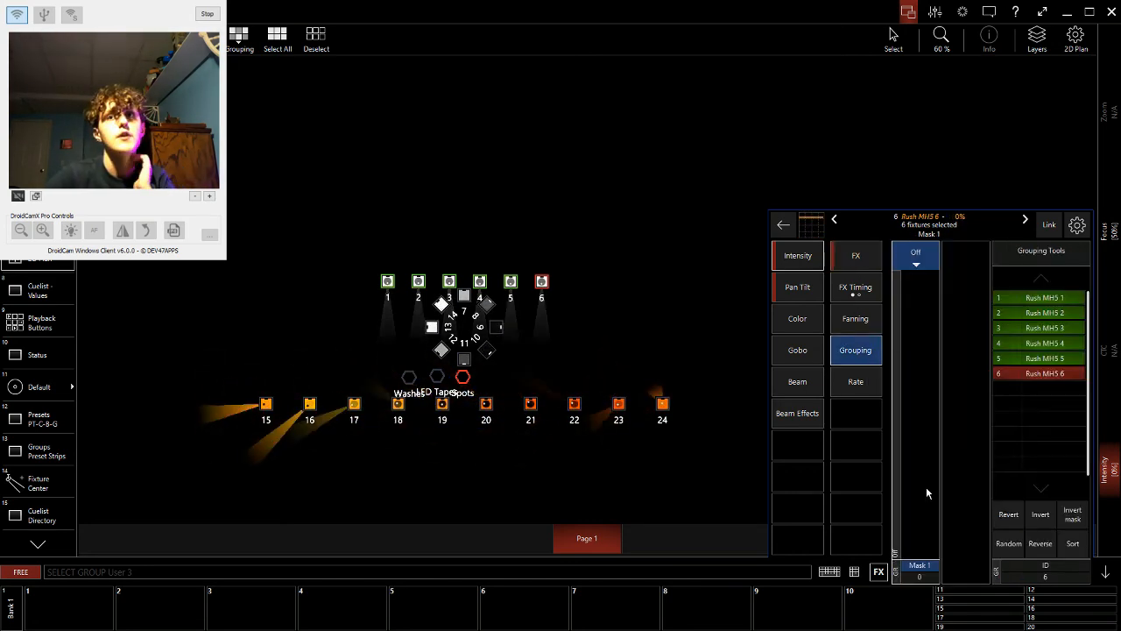
pyautogui.click(1010, 544)
pyautogui.click(854, 290)
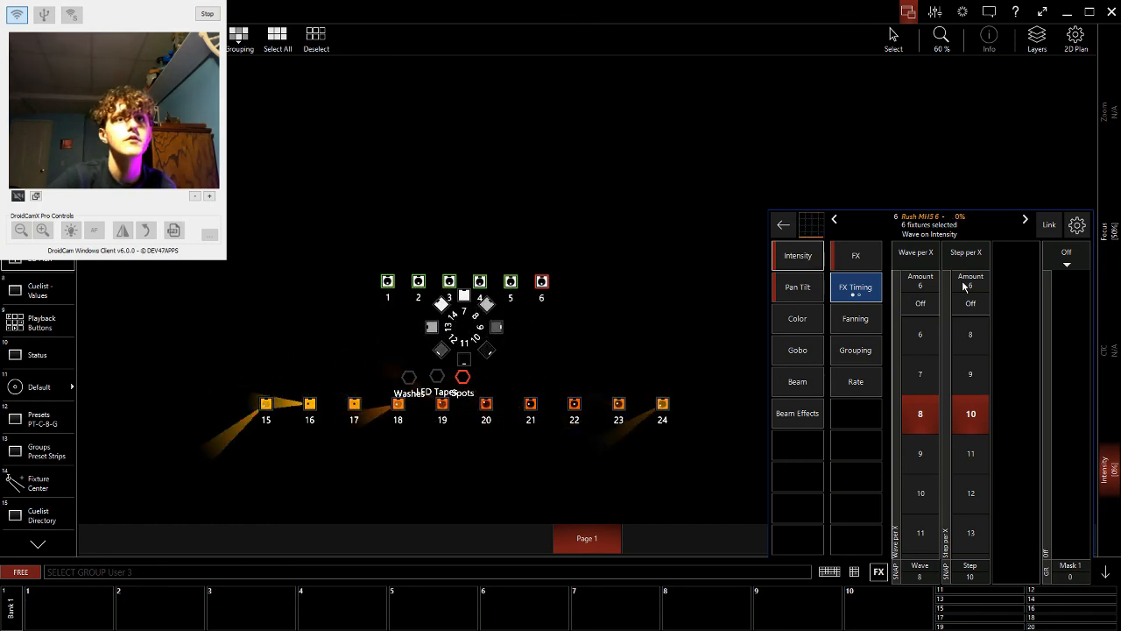
pyautogui.click(985, 291)
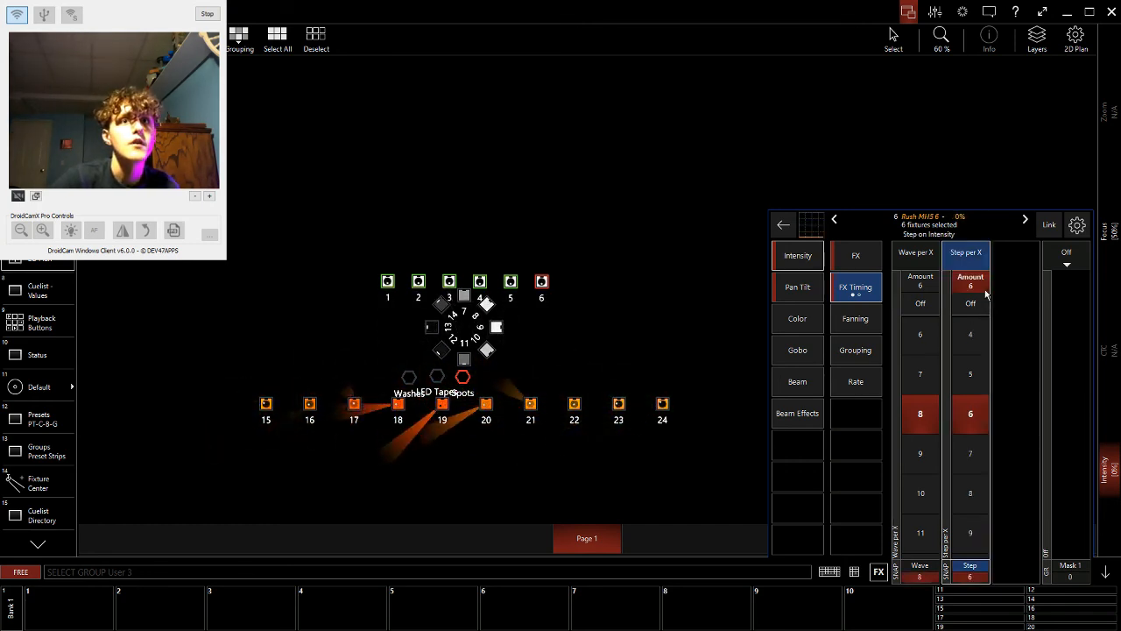
# Set the multiplier of the Spots' intensity FX to x2.
pyautogui.click(851, 261)
pyautogui.click(1074, 456)
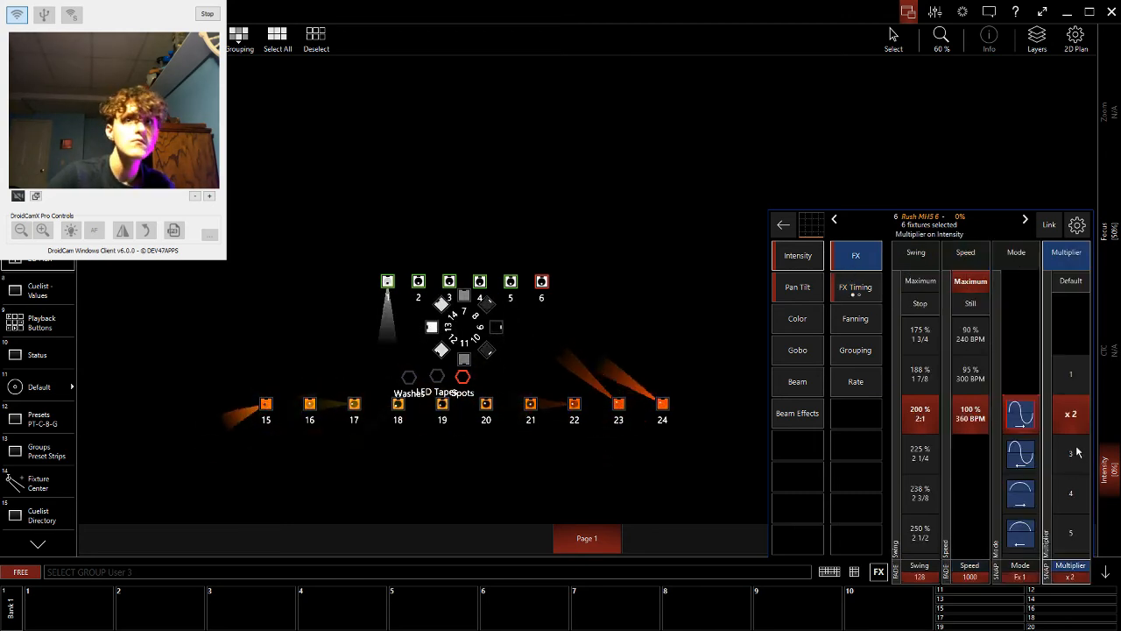
pyautogui.click(1076, 407)
# Set Color 1 of the Spots to Orange 306.
pyautogui.click(787, 312)
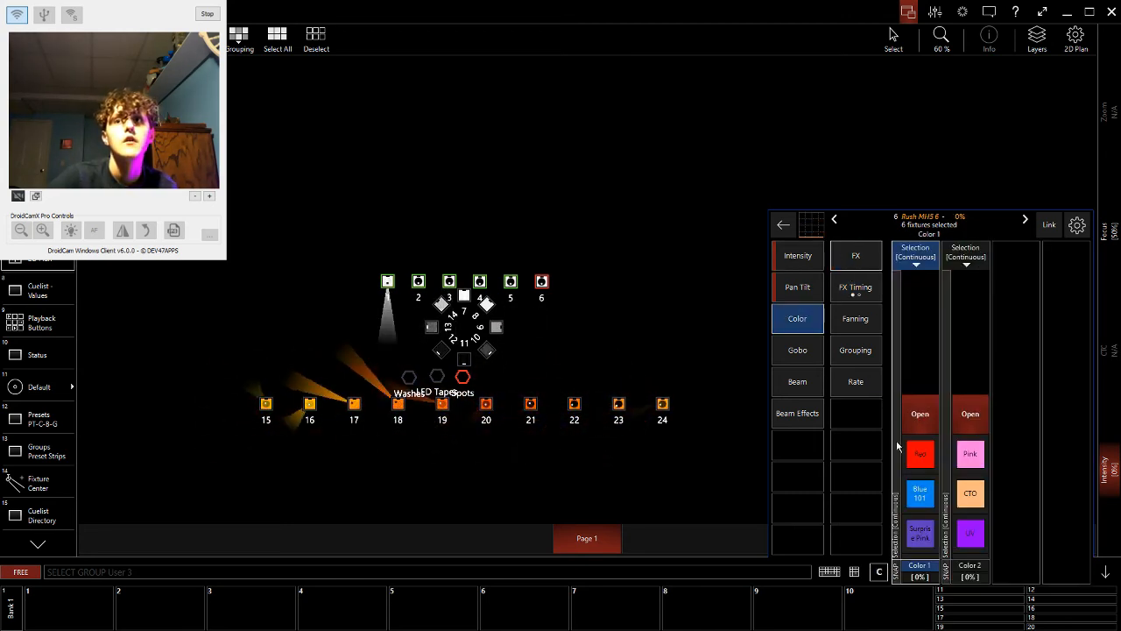
pyautogui.scroll(-5, 911, 454)
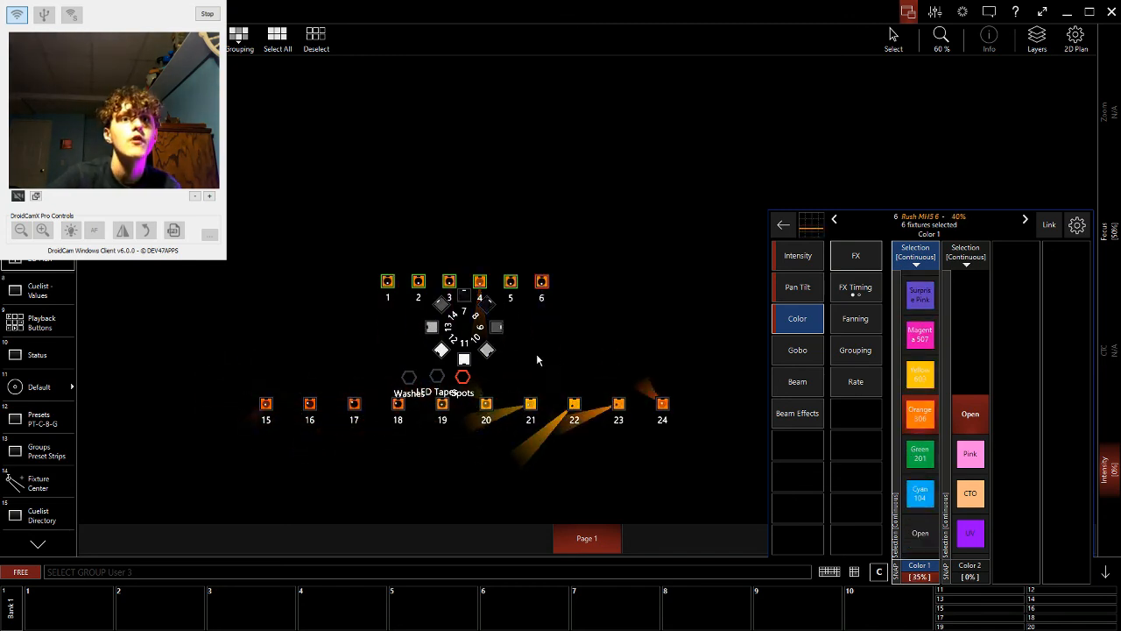
# Select the LED Tapes group and set its base green color value to 50%.
pyautogui.click(440, 376)
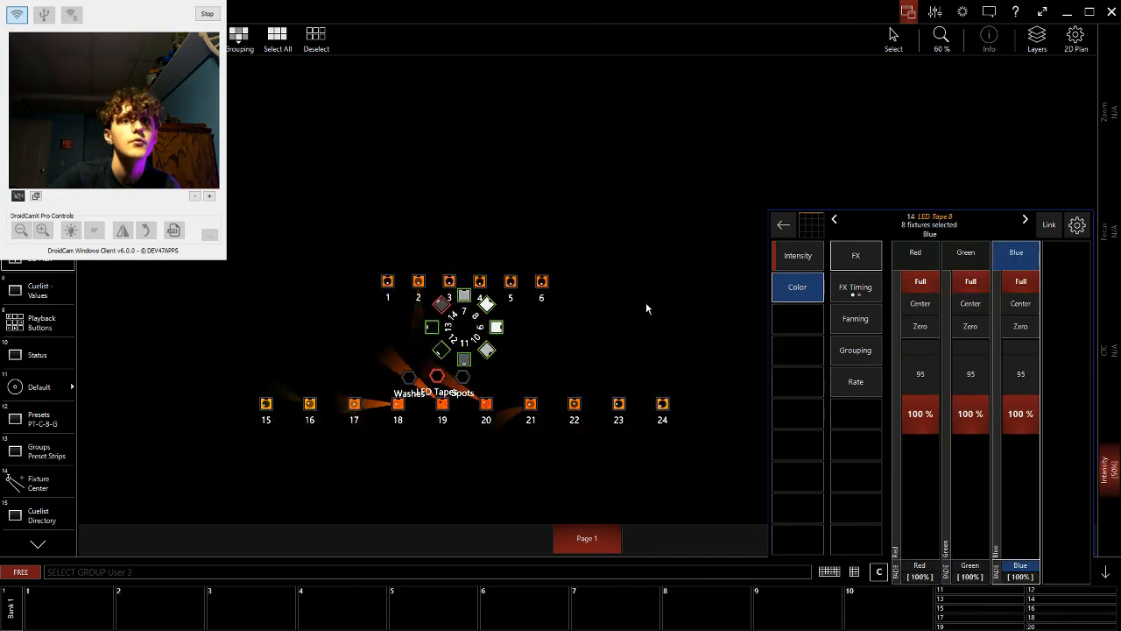
pyautogui.click(972, 303)
# Give the LED Tapes' green color FX a 100% swing, the maximum speed of 100% and a timing wave of 8.
pyautogui.press('f')
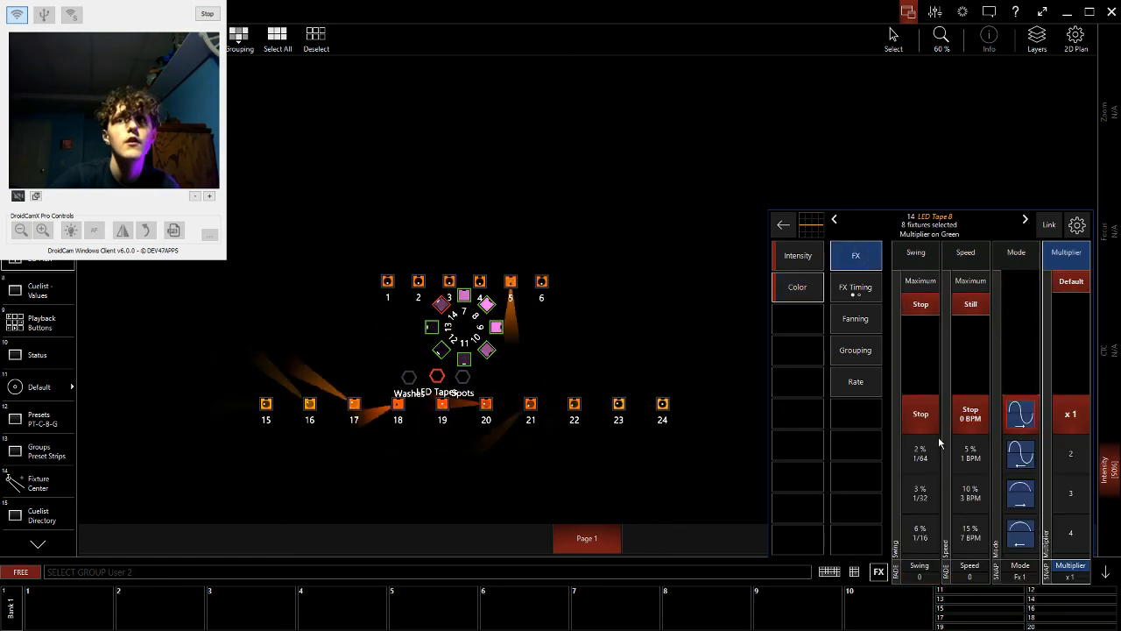
pyautogui.scroll(-5, 940, 427)
pyautogui.scroll(-3, 930, 457)
pyautogui.scroll(-4, 976, 454)
pyautogui.scroll(-8, 979, 454)
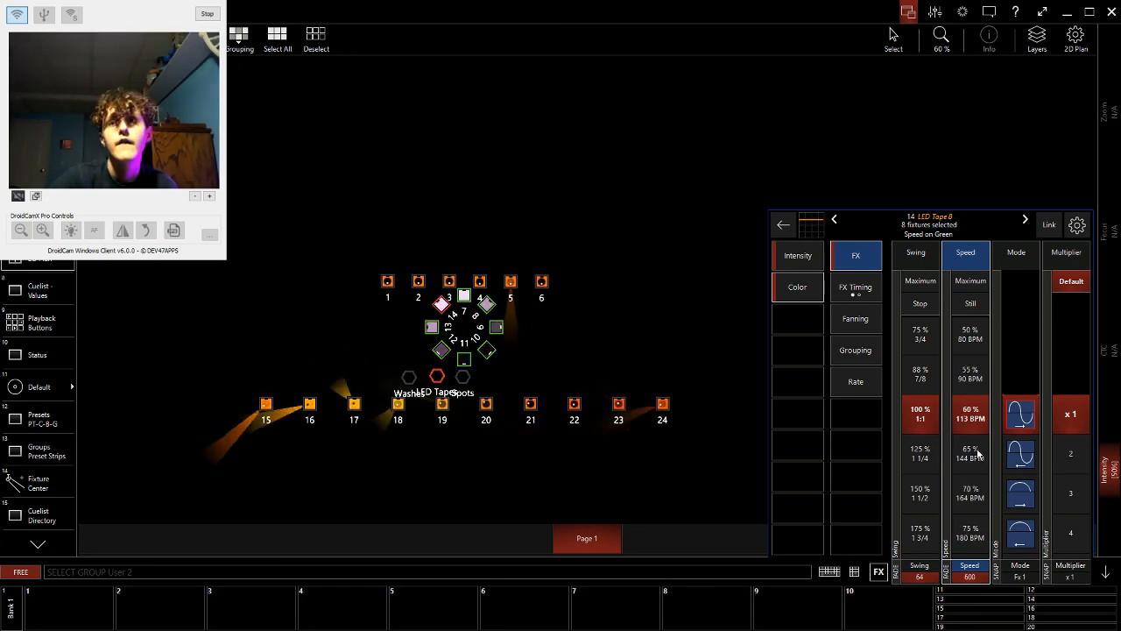
pyautogui.scroll(-8, 978, 454)
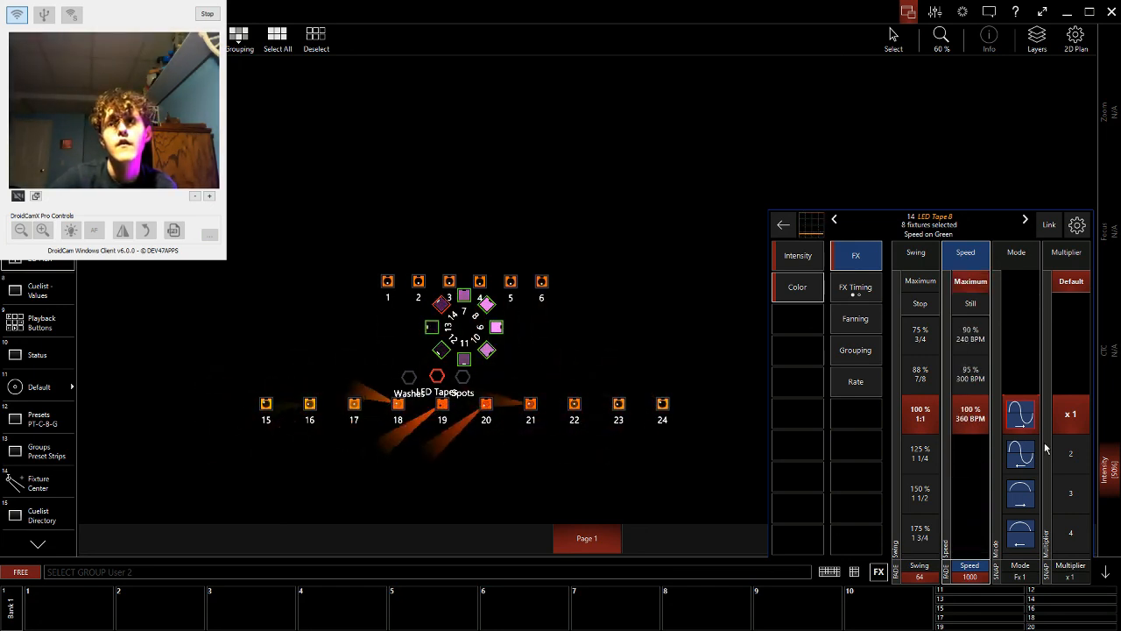
pyautogui.click(855, 286)
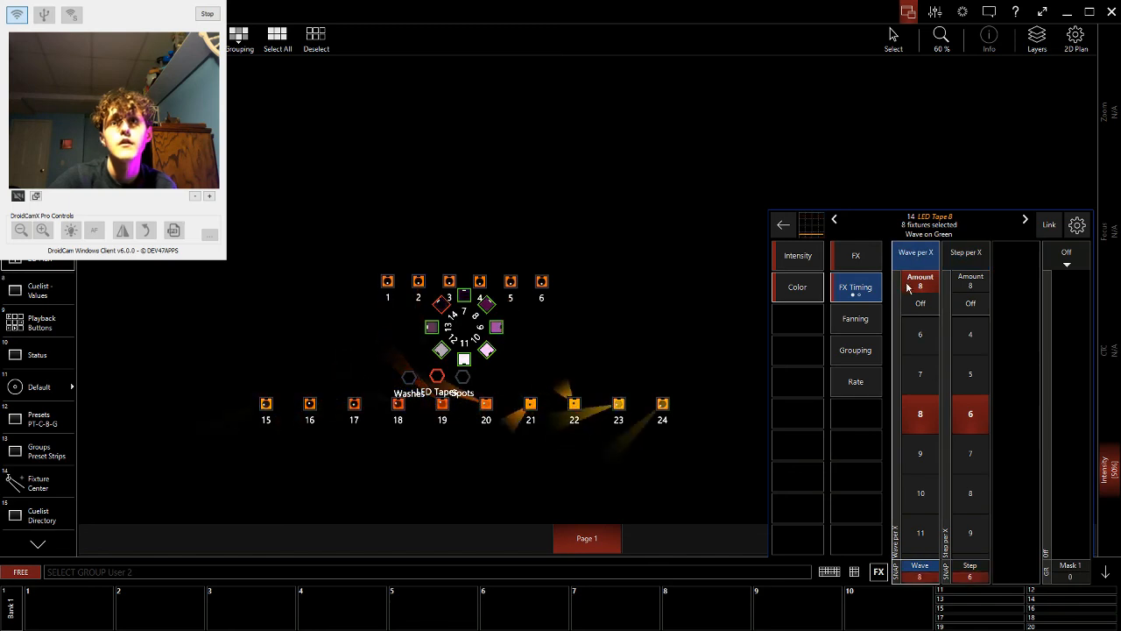